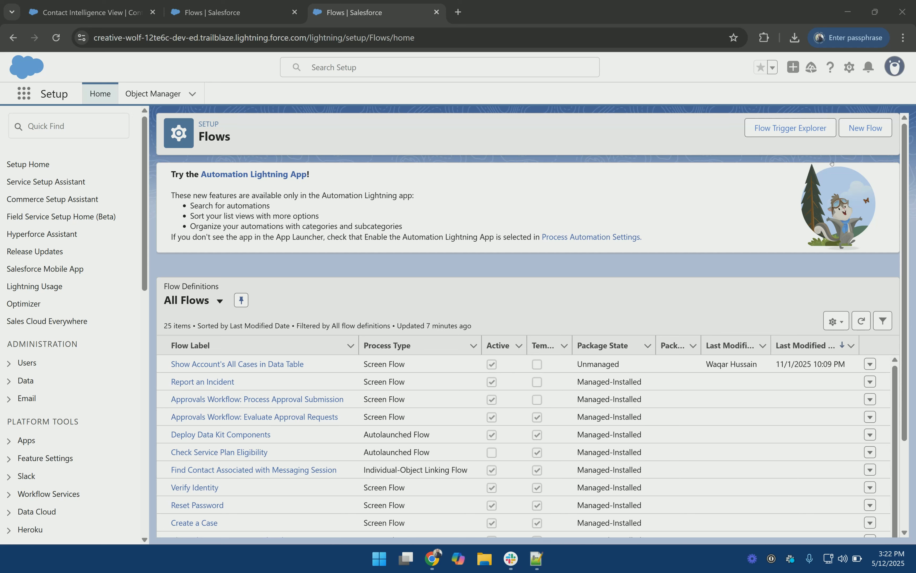
Step: Create a new blank Screen Flow from scratch and add an element between Start and End
left_click(866, 127)
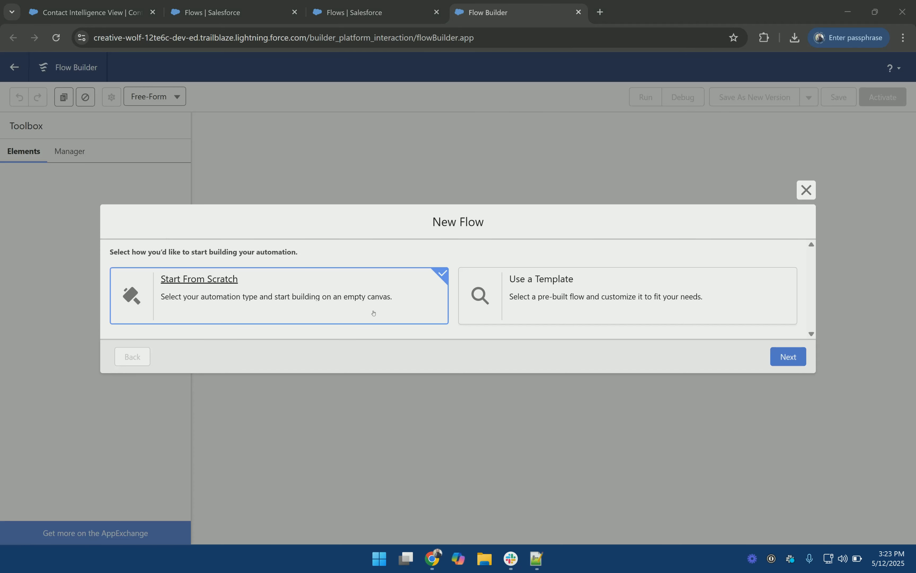
left_click(790, 356)
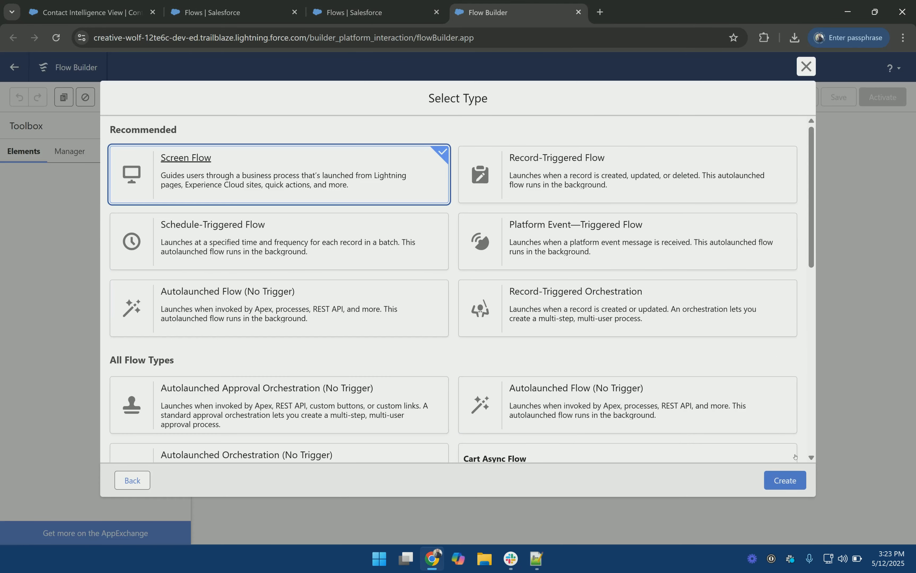
left_click(785, 480)
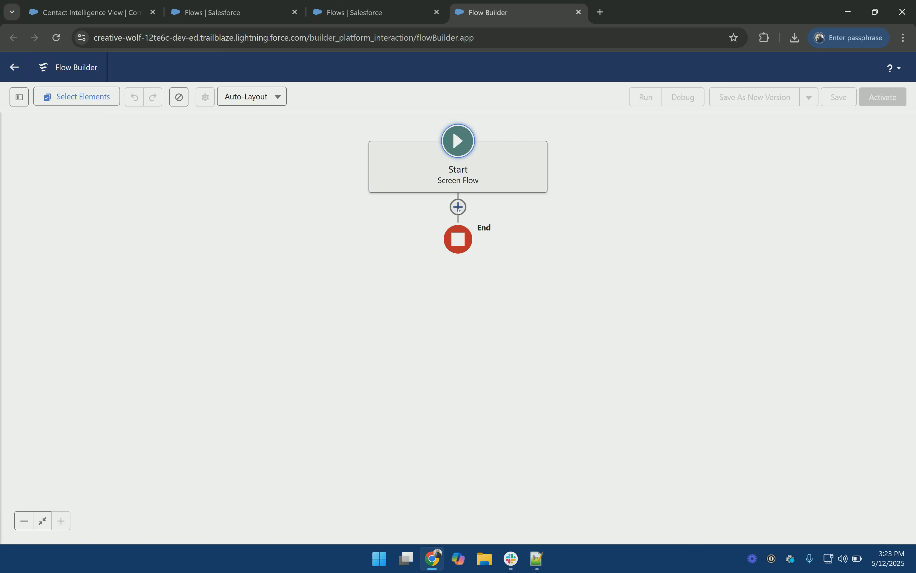
left_click(458, 207)
Step: Add a screen named Screen 1 with the header turned off and Pause hidden
left_click(433, 266)
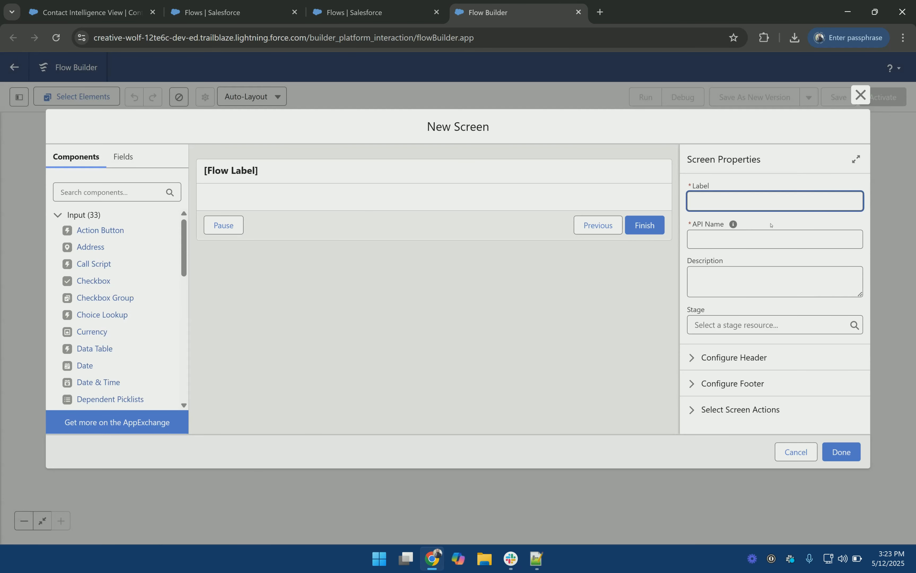
type("Screen 1")
left_click(765, 356)
scroll(764, 356, "down", 1)
key("Tab")
key("space")
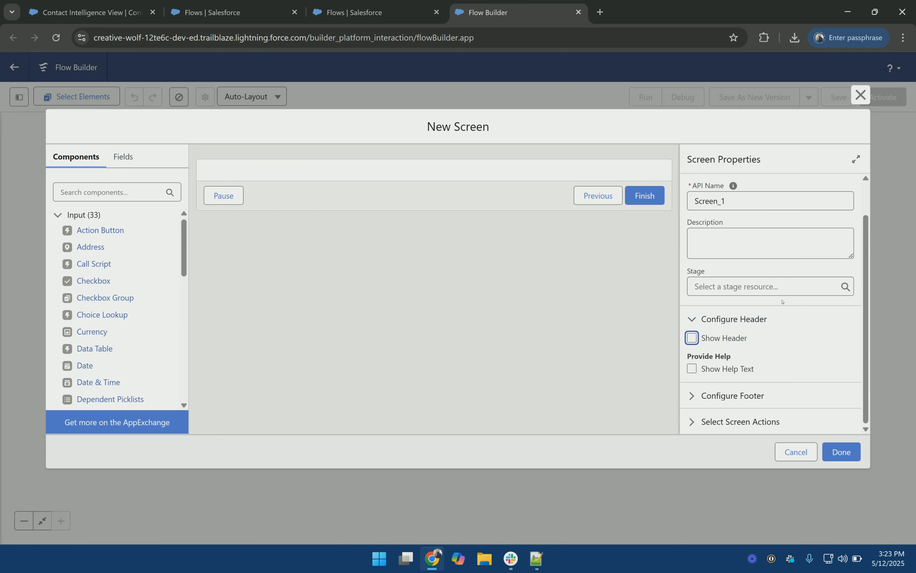
left_click(750, 398)
scroll(781, 341, "down", 3)
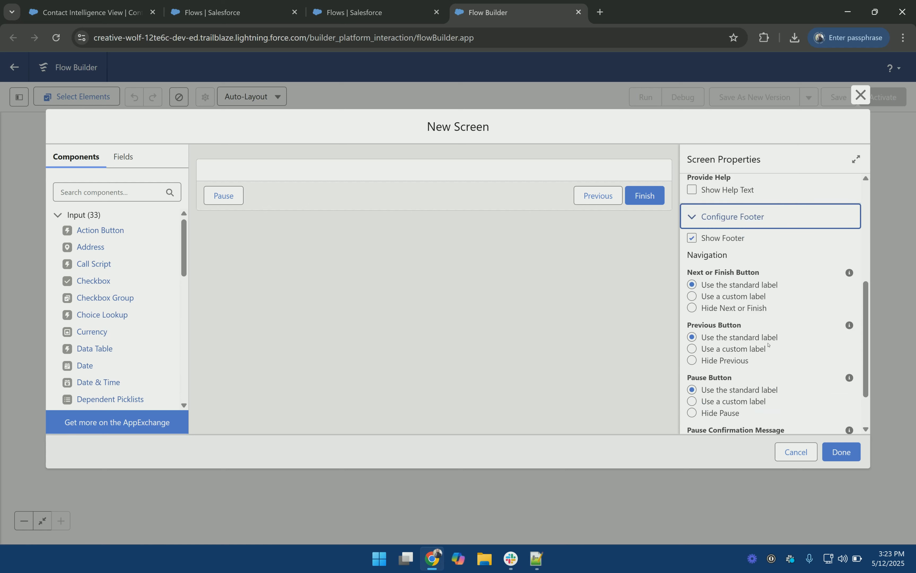
left_click(733, 416)
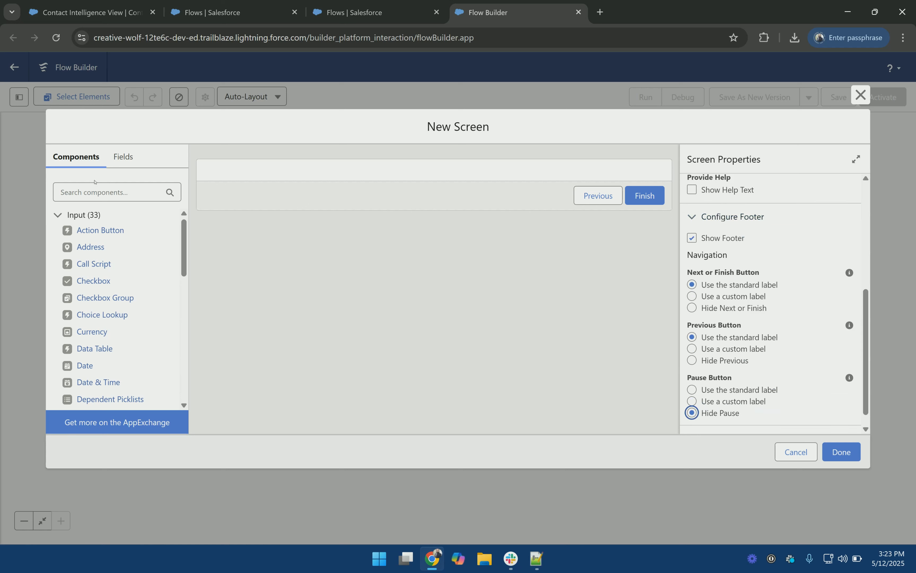
Step: Add a required Text input labelled Last Name to the screen
left_click(113, 192)
type("tex")
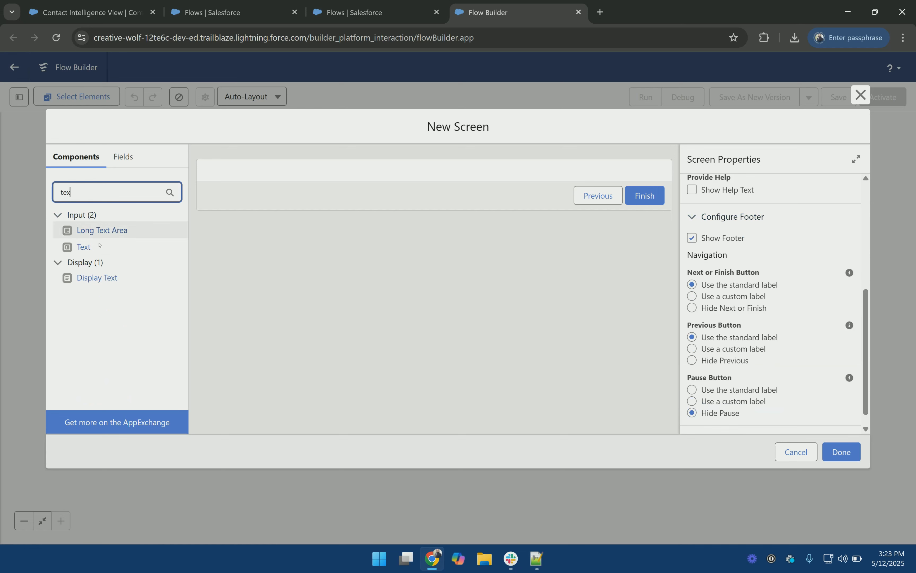
left_click(84, 247)
left_click(788, 200)
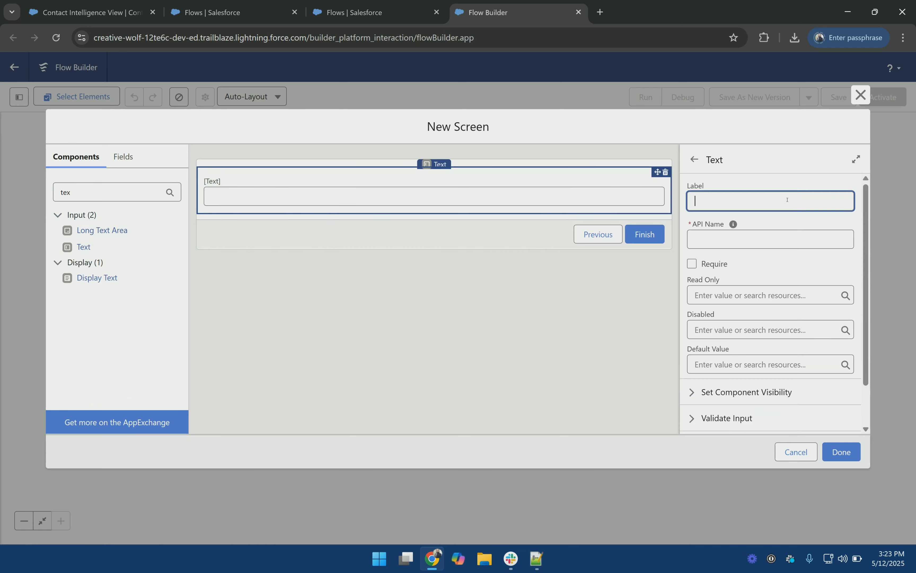
type("Last Name")
key("Tab")
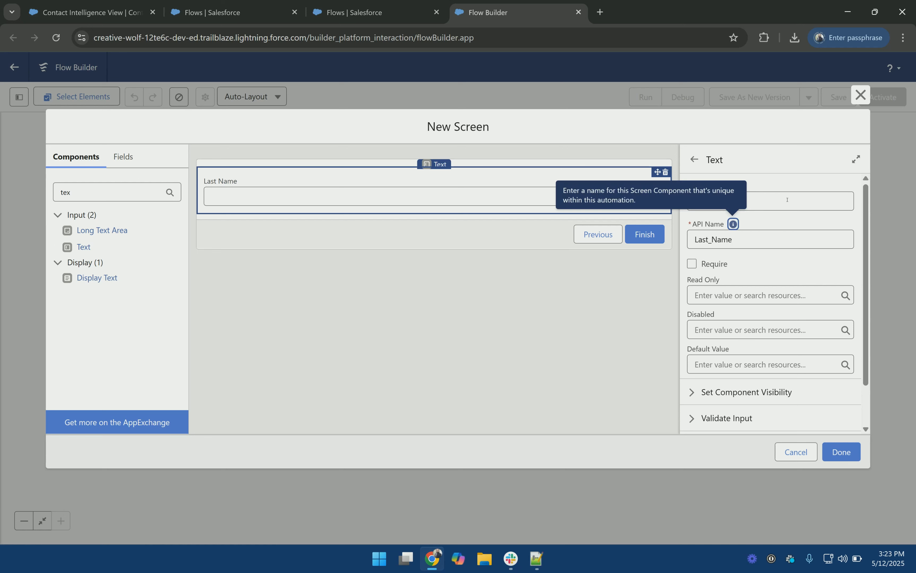
left_click(721, 268)
Step: Search the screen components for 'file'
left_click(94, 197)
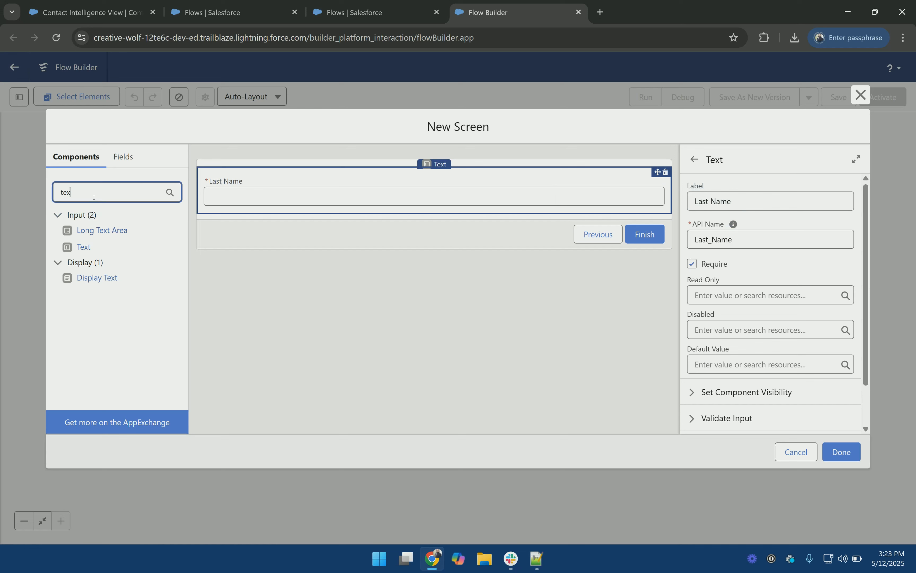
key("ctrl+a")
type("file")
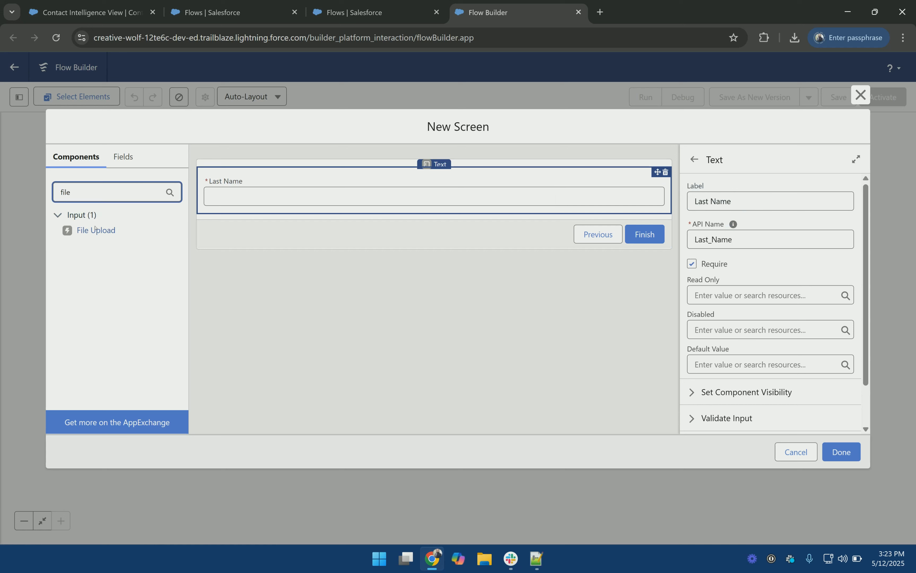
Step: Place a File Upload below Last Name with API name FileUpload, labelled 'Upload a Profile Picture'
left_click_drag(96, 229, 350, 205)
left_click(752, 201)
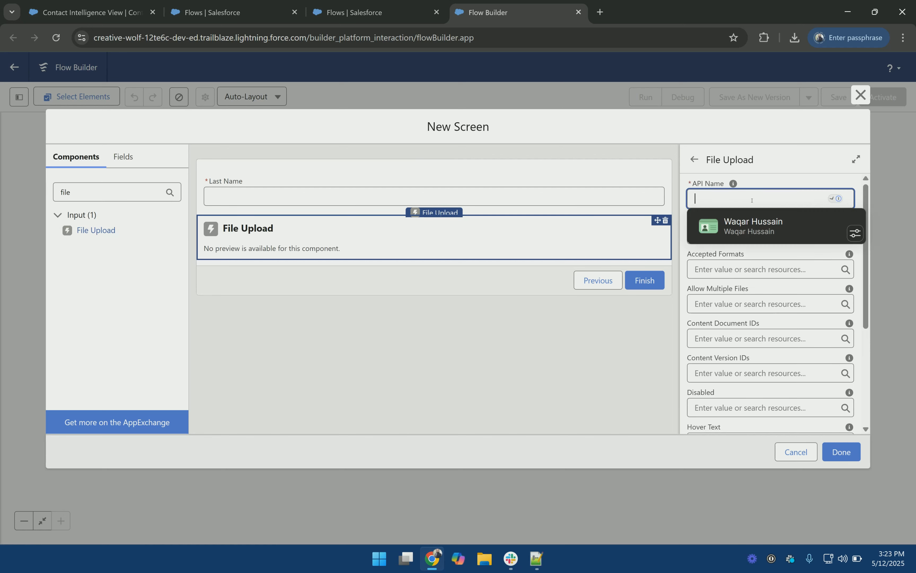
type("FileUpload")
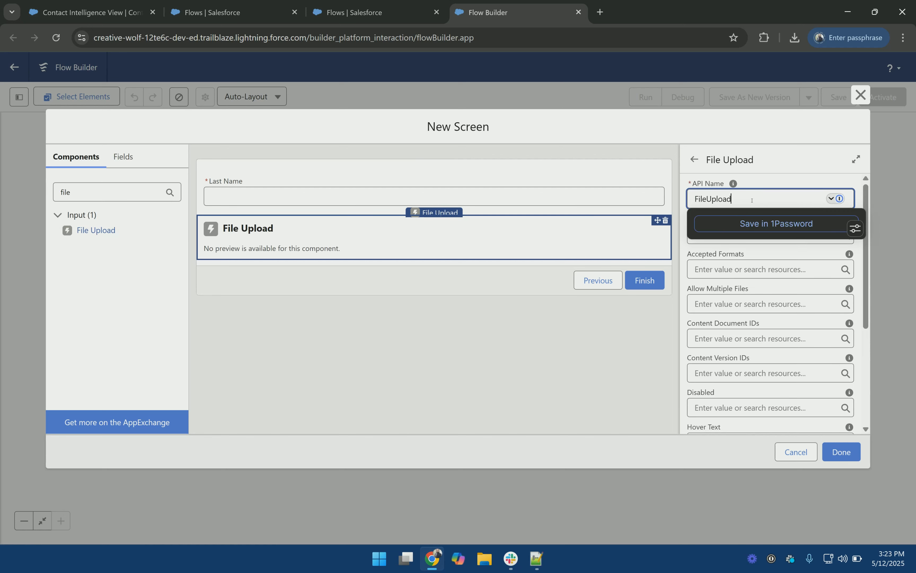
key("Tab")
type("Uploa")
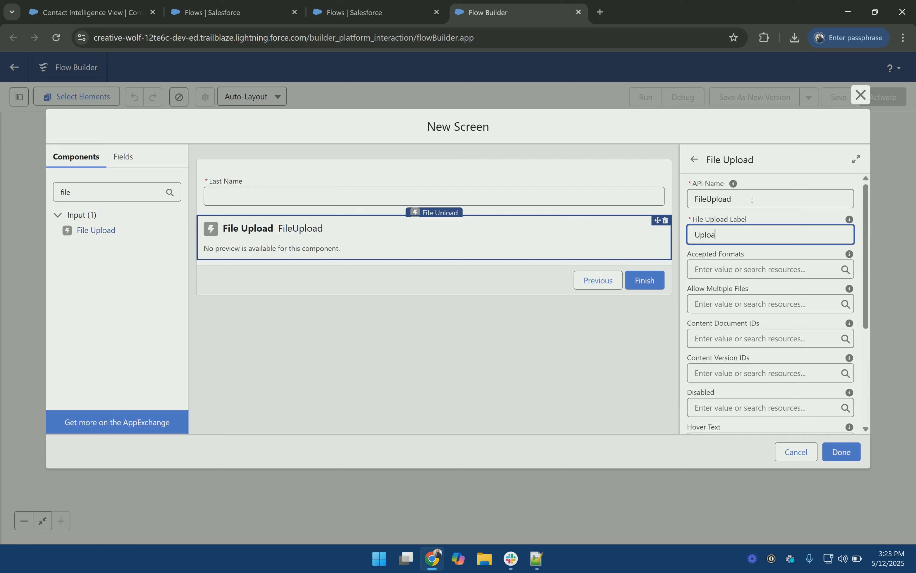
type("d a Profile Picture")
Step: Set the upload's Related Record ID to {!$User.Id}
scroll(765, 218, "down", 1)
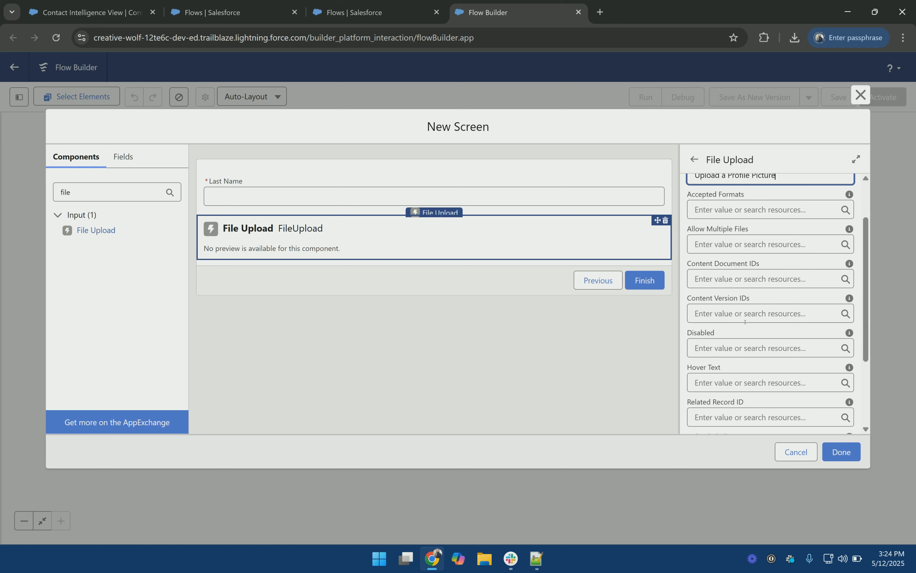
left_click(748, 417)
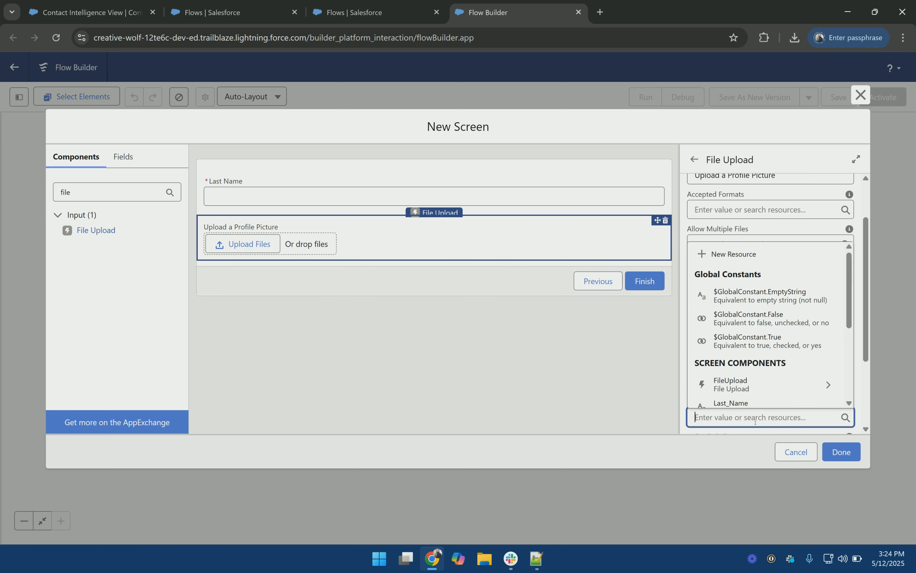
type("user")
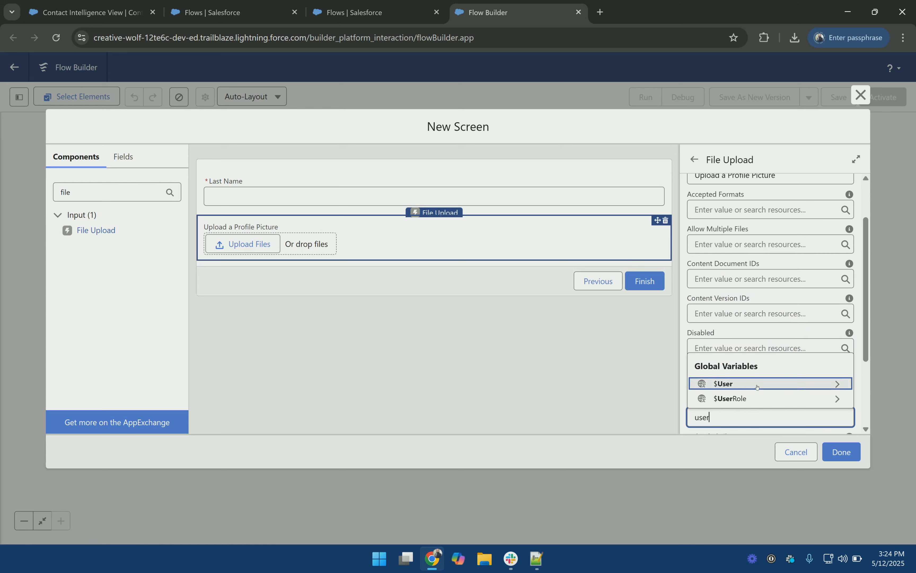
left_click(757, 384)
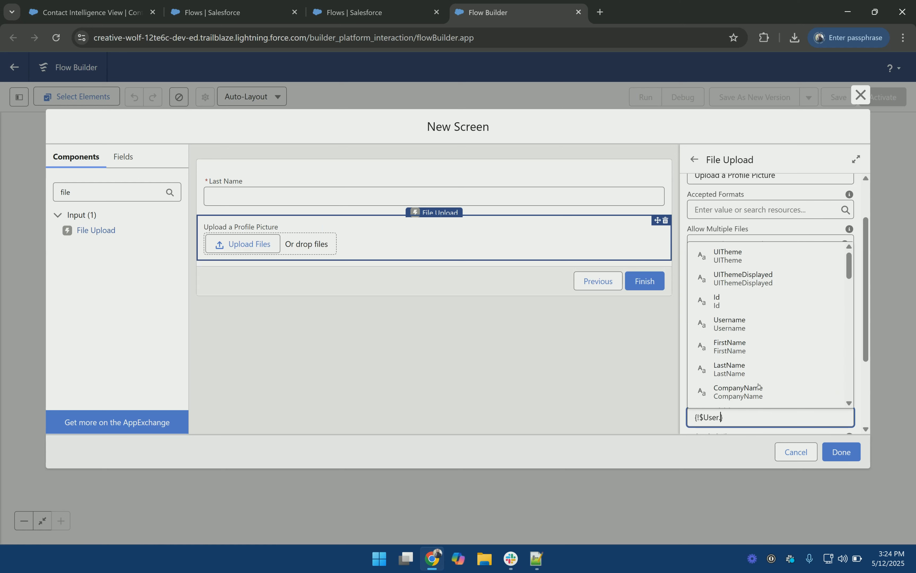
left_click(747, 300)
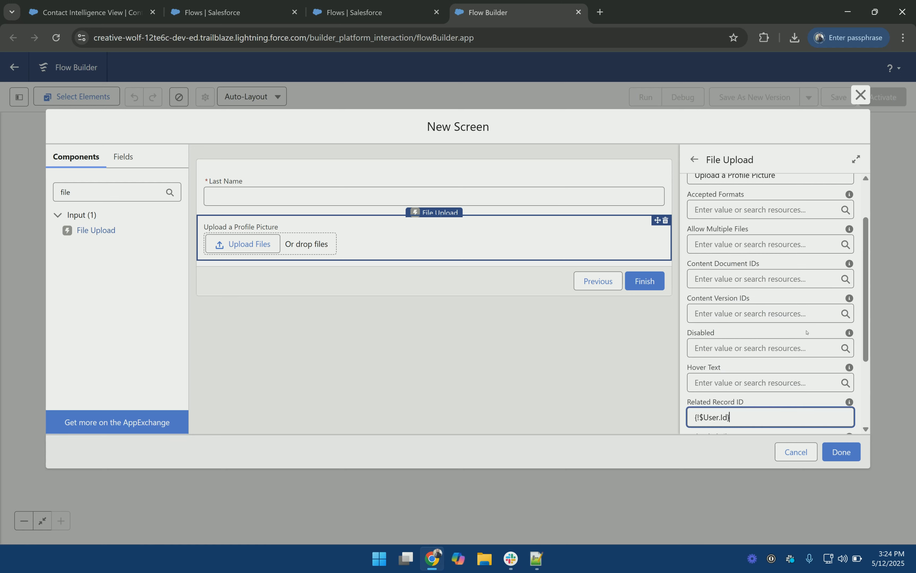
Step: Enable Manually assign variables in the upload's Advanced settings
scroll(807, 332, "down", 3)
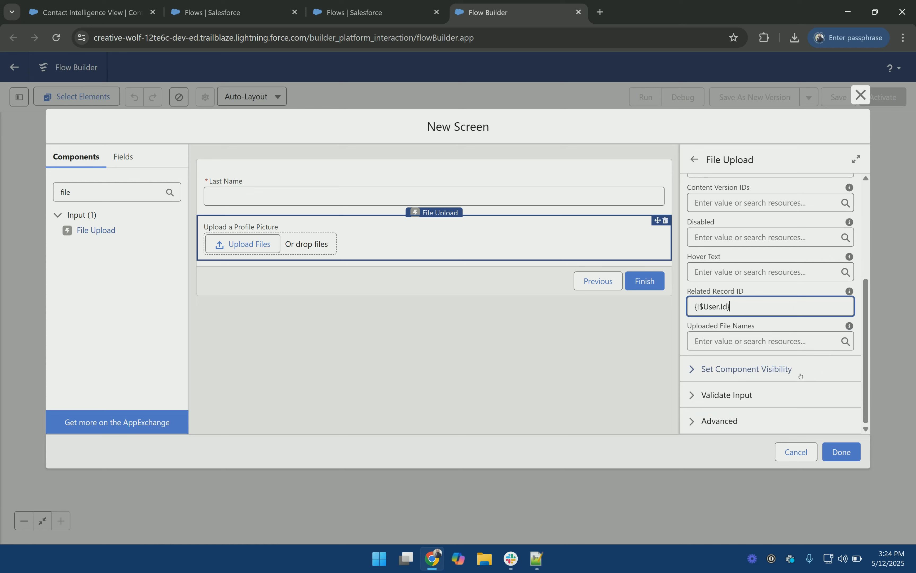
left_click(744, 421)
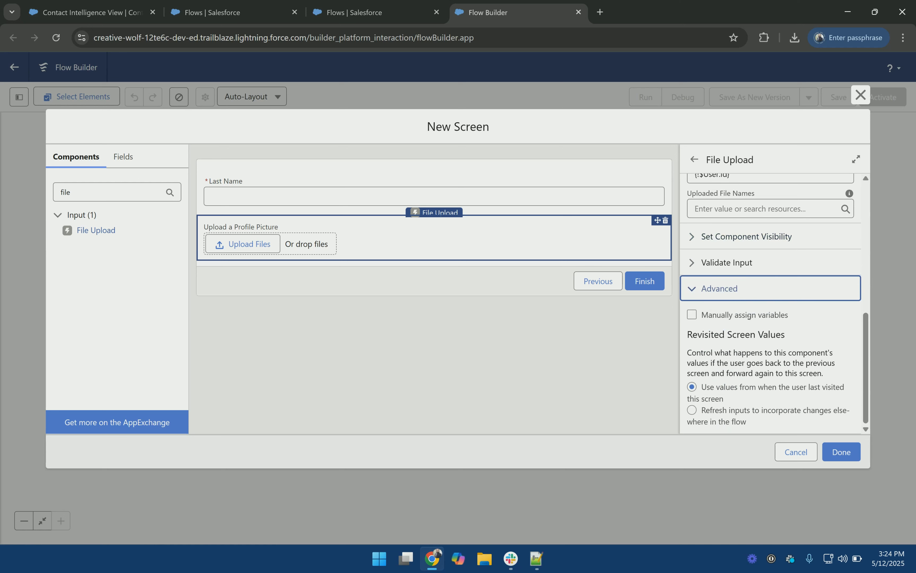
left_click(748, 317)
scroll(773, 322, "down", 3)
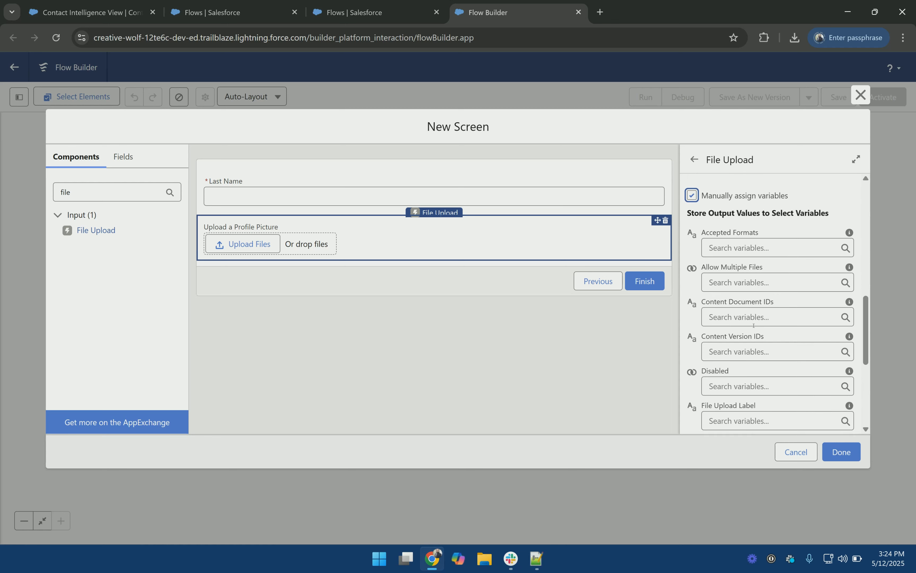
left_click(750, 316)
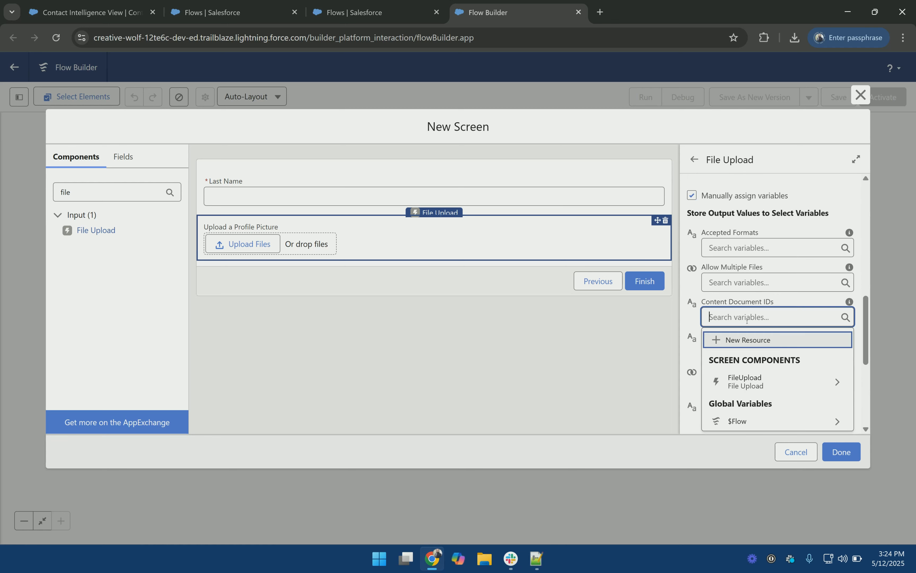
Step: Store Content Document IDs in a new multi-value Text variable content_ids and finish the screen
left_click(747, 341)
left_click(504, 249)
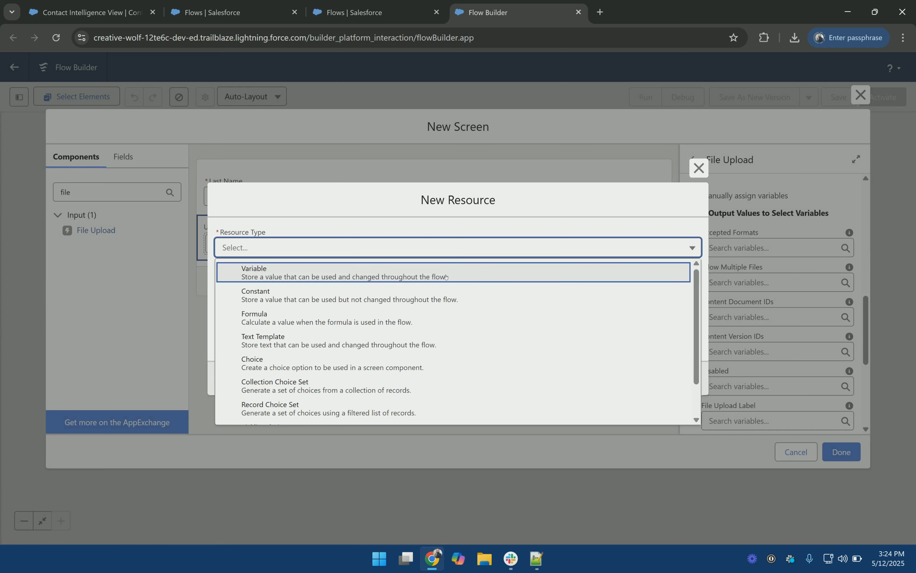
left_click(446, 275)
left_click(441, 270)
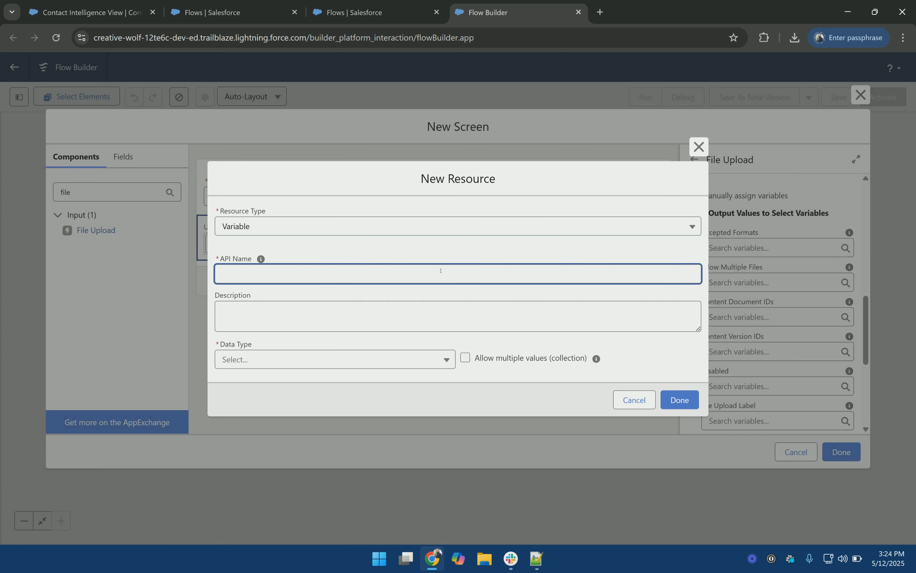
type("content_ids")
left_click(256, 363)
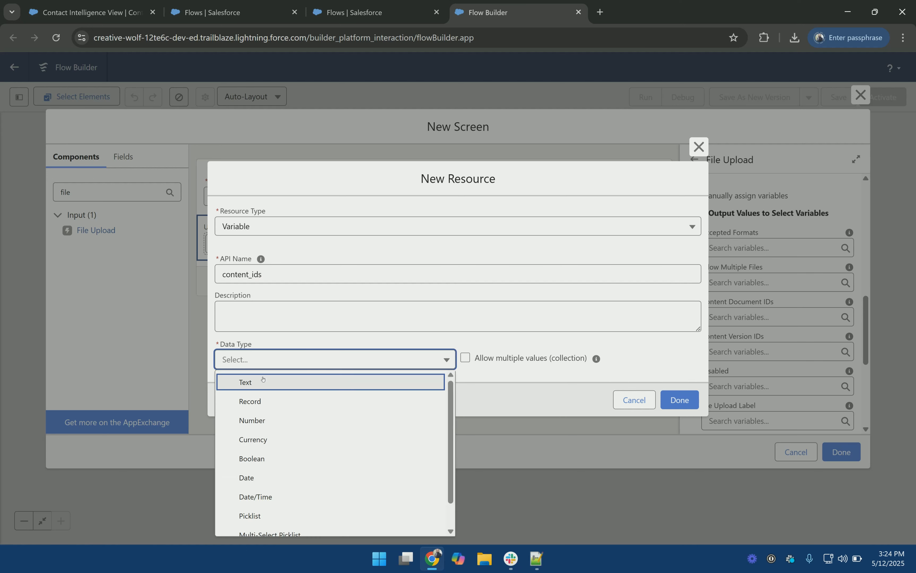
left_click(262, 379)
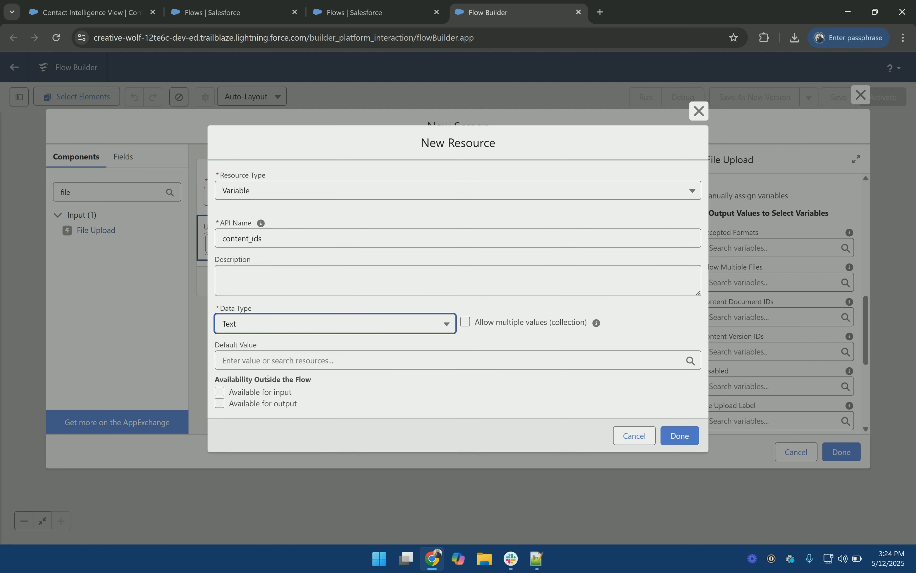
left_click(504, 323)
left_click(693, 416)
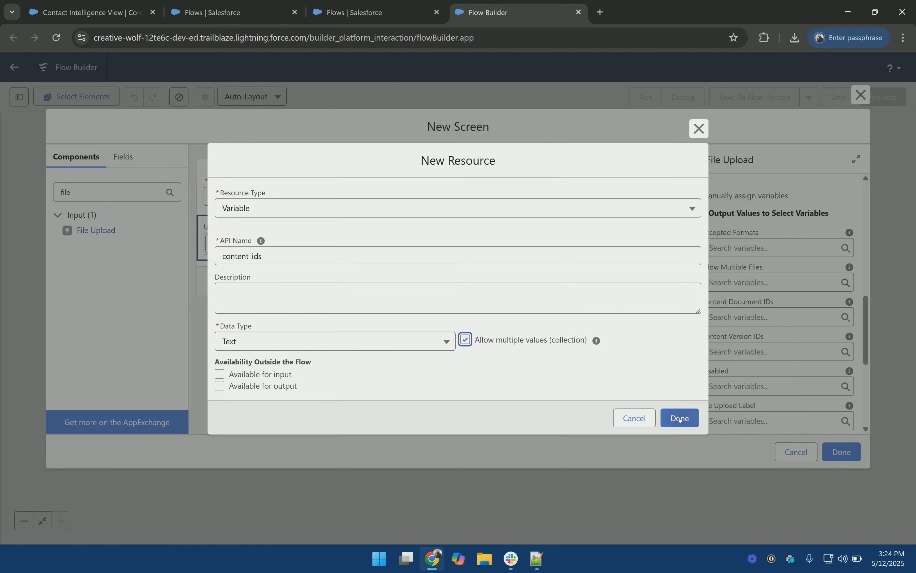
scroll(773, 322, "down", 5)
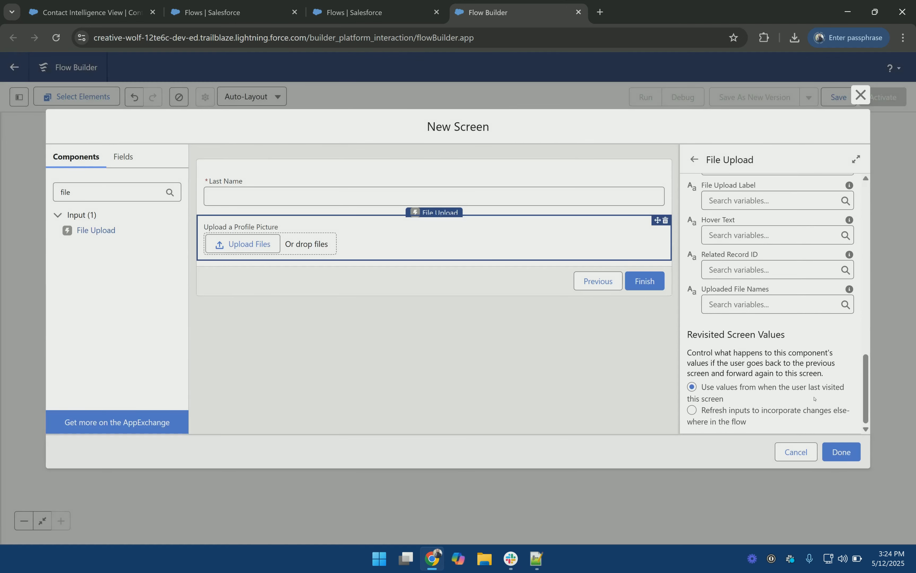
left_click(840, 452)
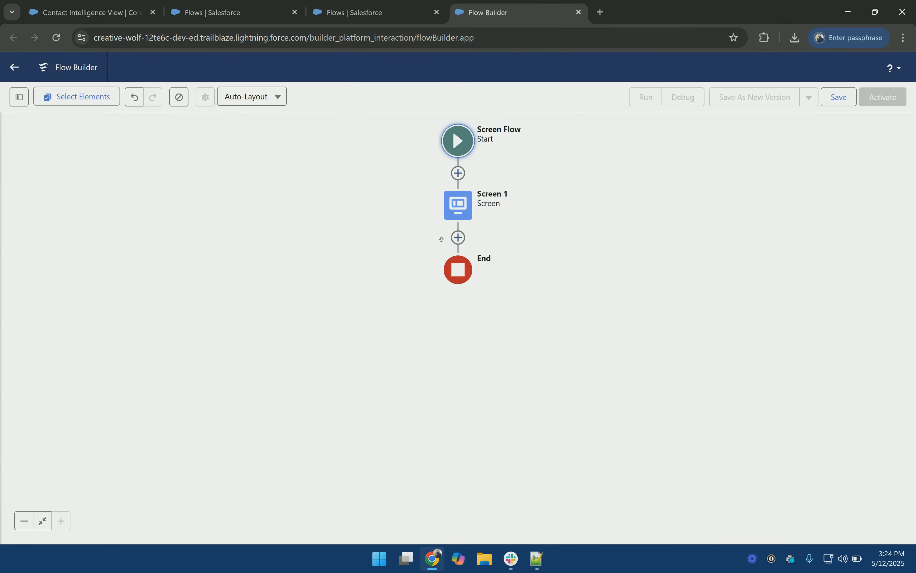
Step: Add a Create Records element labelled Create Contact after Screen 1
left_click(459, 237)
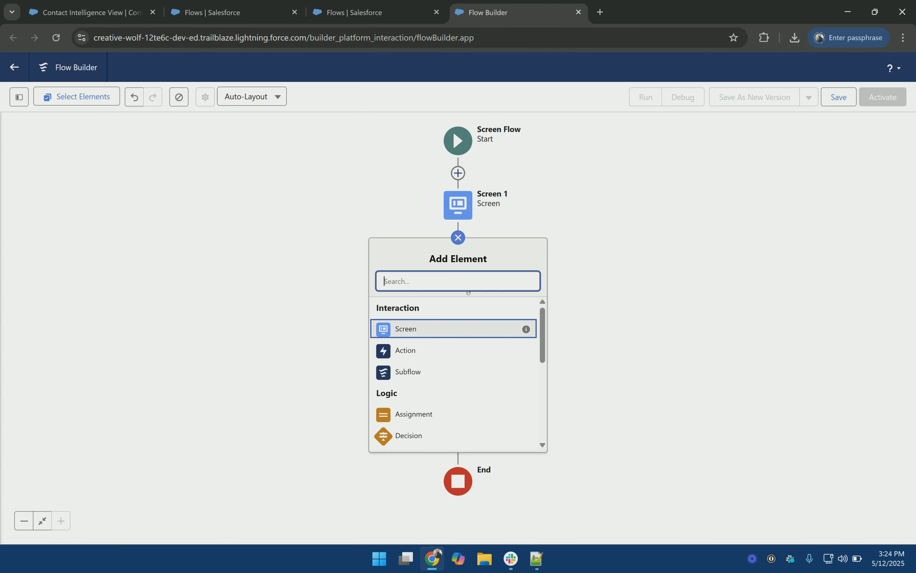
type("create")
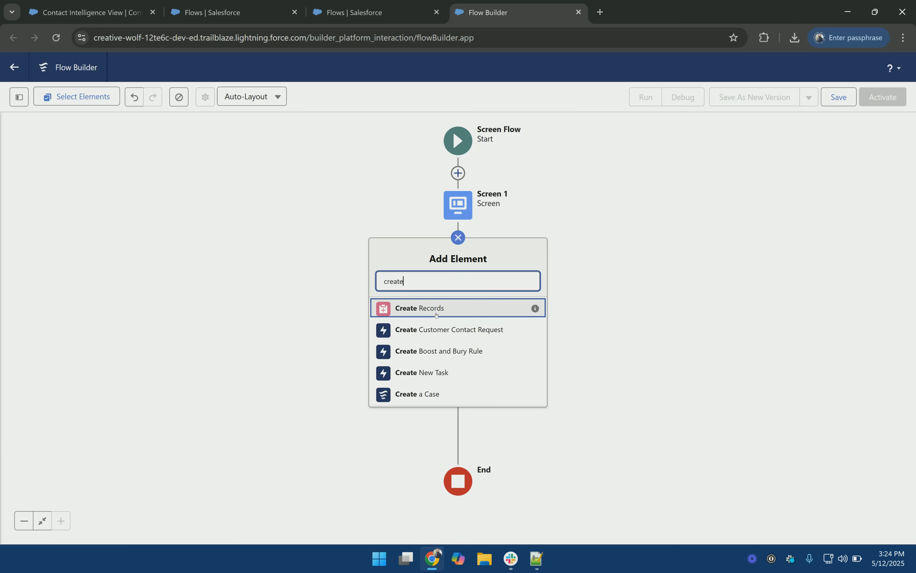
left_click(469, 308)
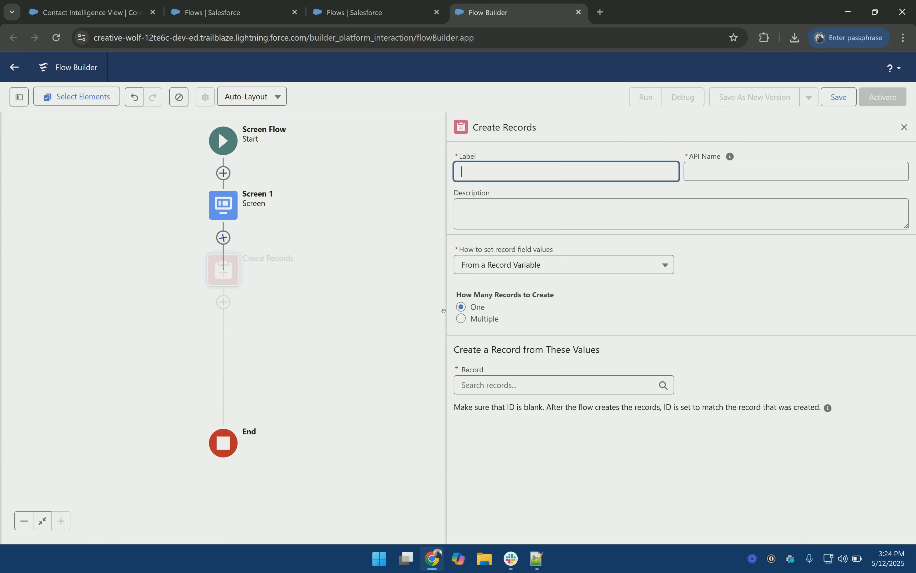
type("Create ")
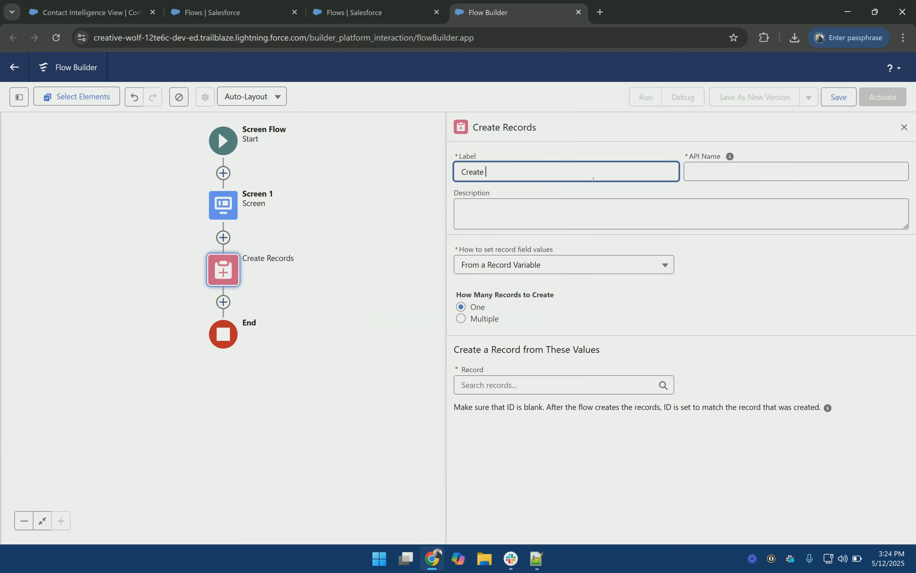
type("a Contact")
key("BackSpace")
key("BackSpace")
key("Delete")
type("C")
left_click(730, 156)
Step: Manually create a Contact whose Last Name is Screen 1's Last Name
left_click(540, 267)
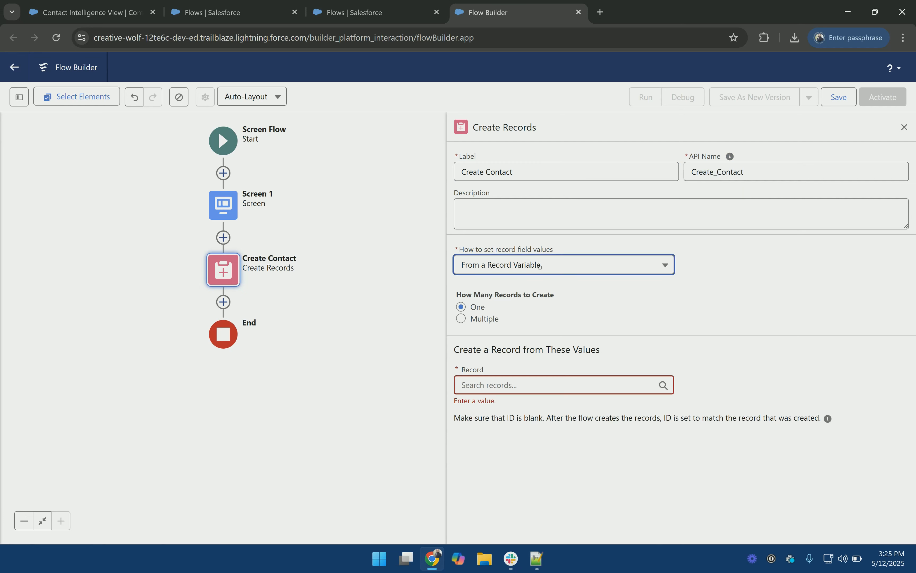
left_click(540, 287)
left_click(524, 339)
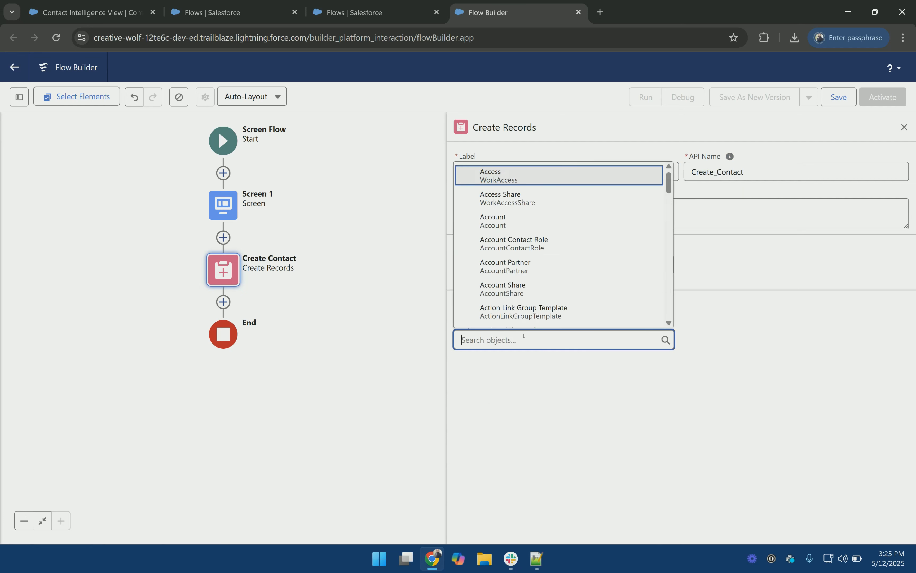
type("contact")
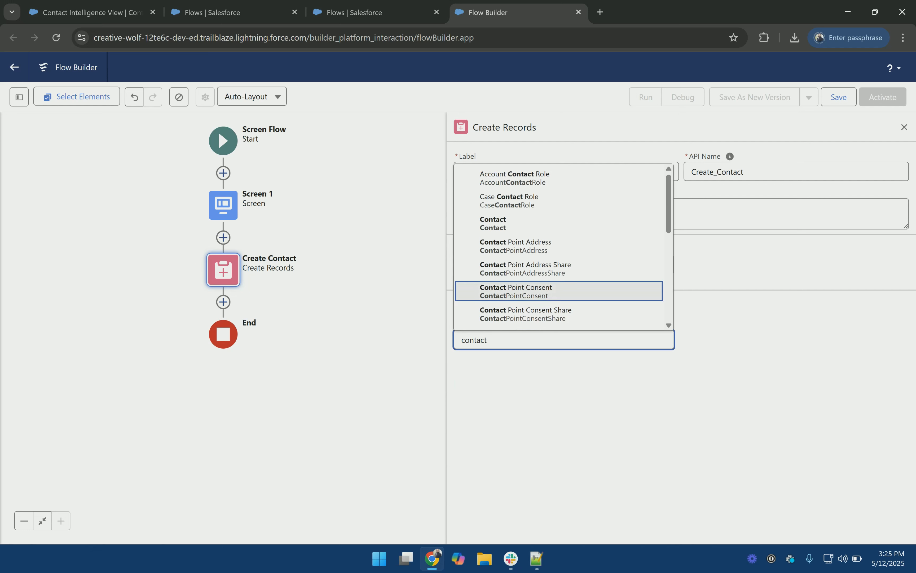
left_click(531, 224)
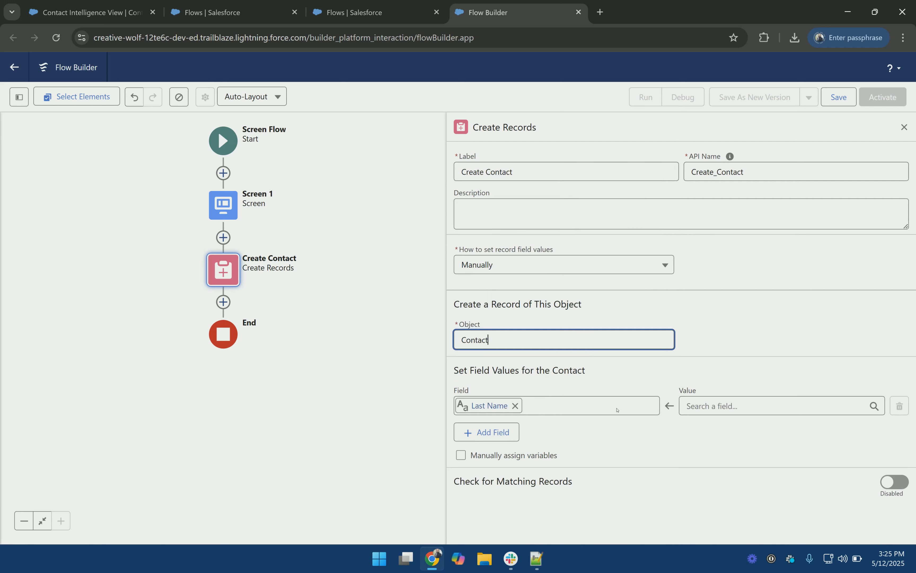
left_click(759, 402)
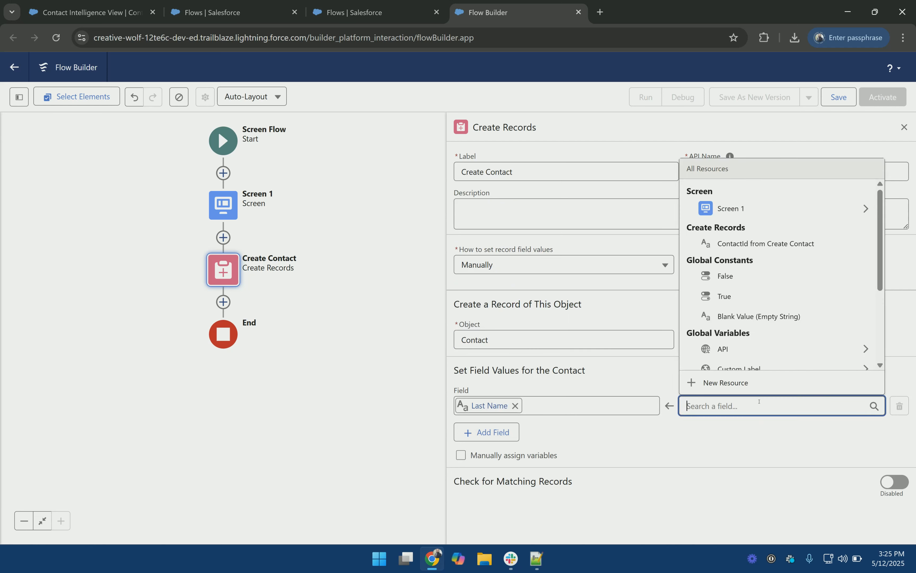
type("last")
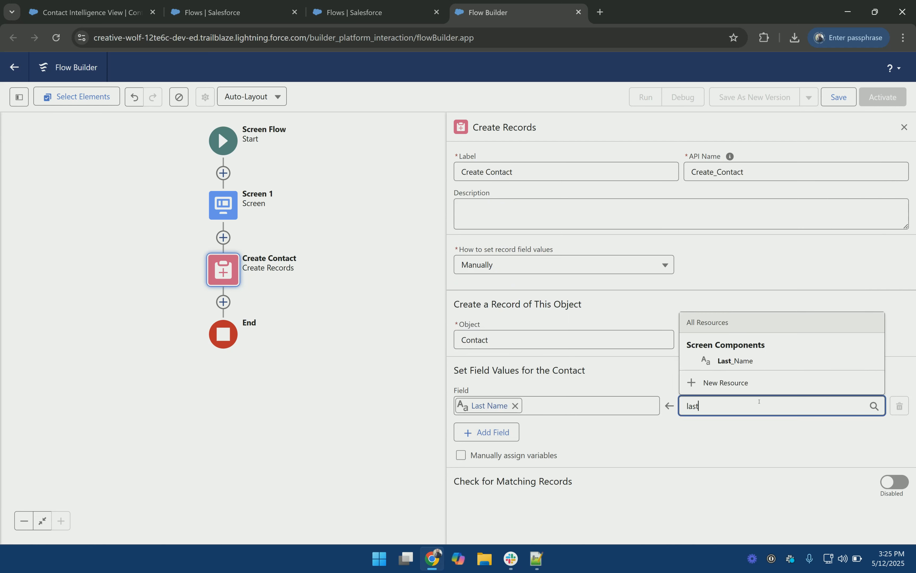
left_click(789, 361)
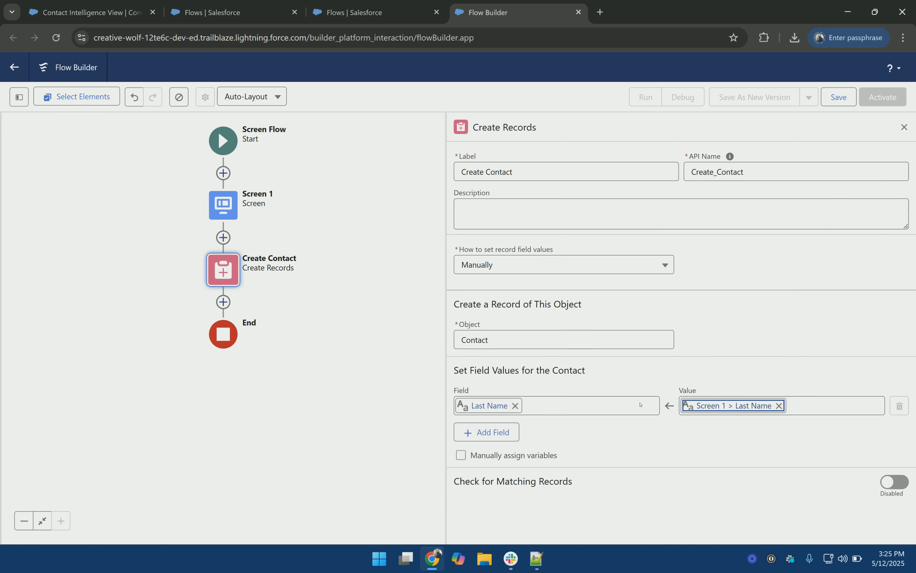
Step: Assign the created Contact ID manually to a new Text variable new_contact_id
left_click(527, 458)
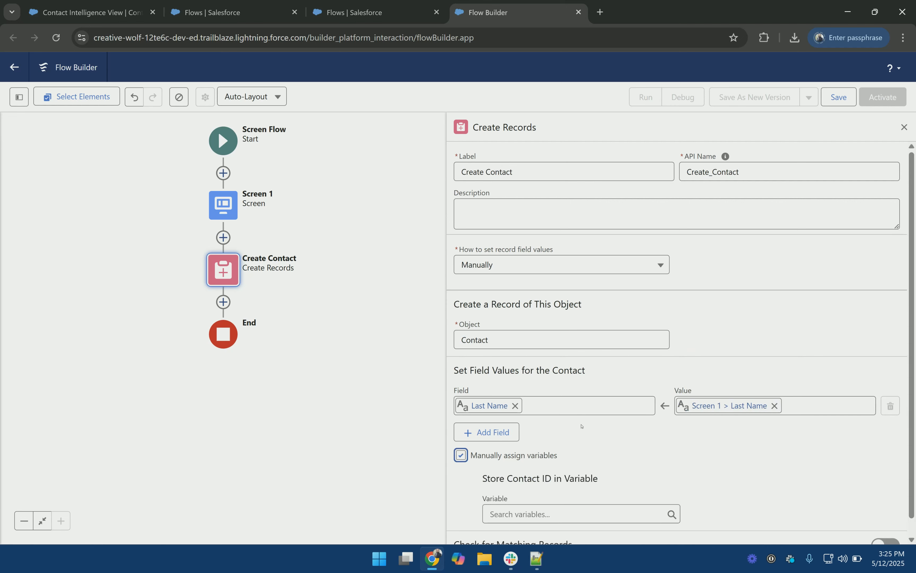
scroll(574, 451, "down", 1)
left_click(568, 496)
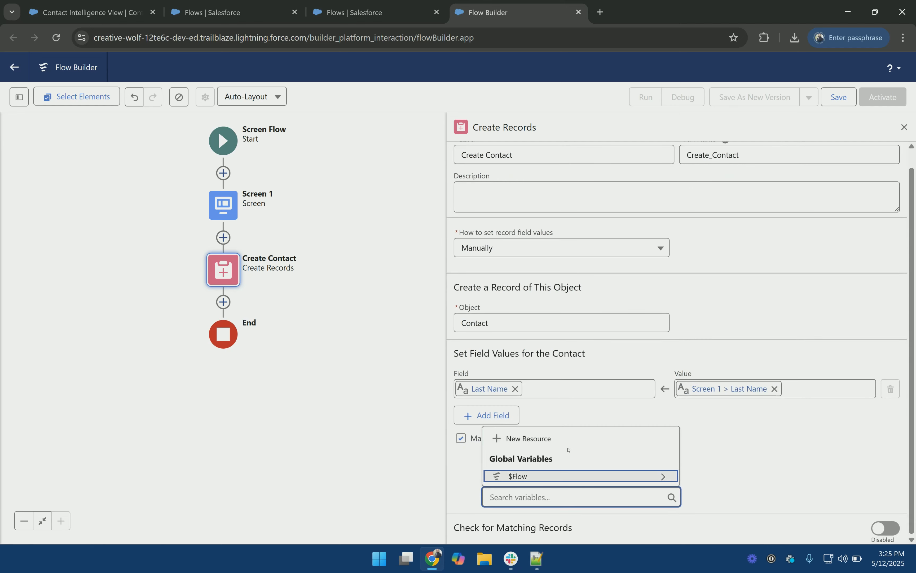
left_click(568, 439)
left_click(374, 241)
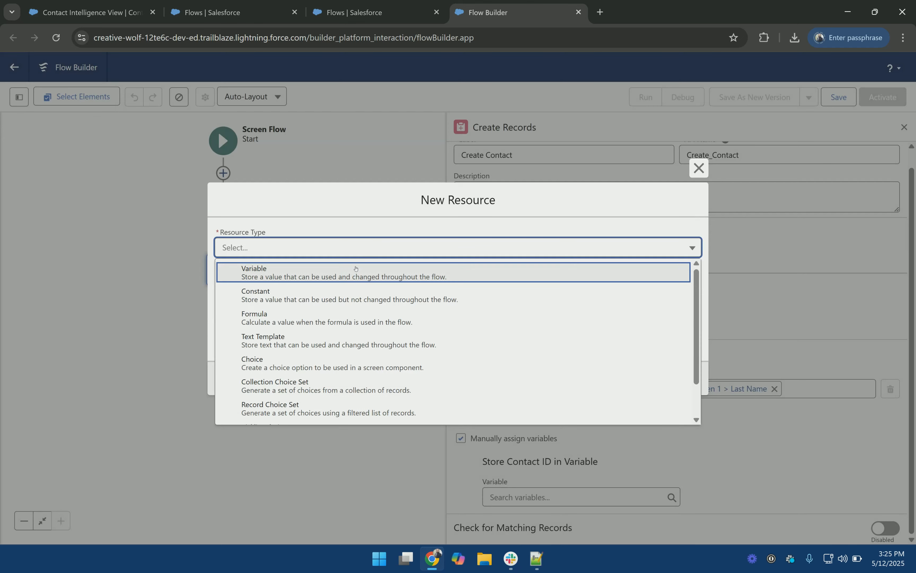
left_click(356, 266)
left_click(355, 272)
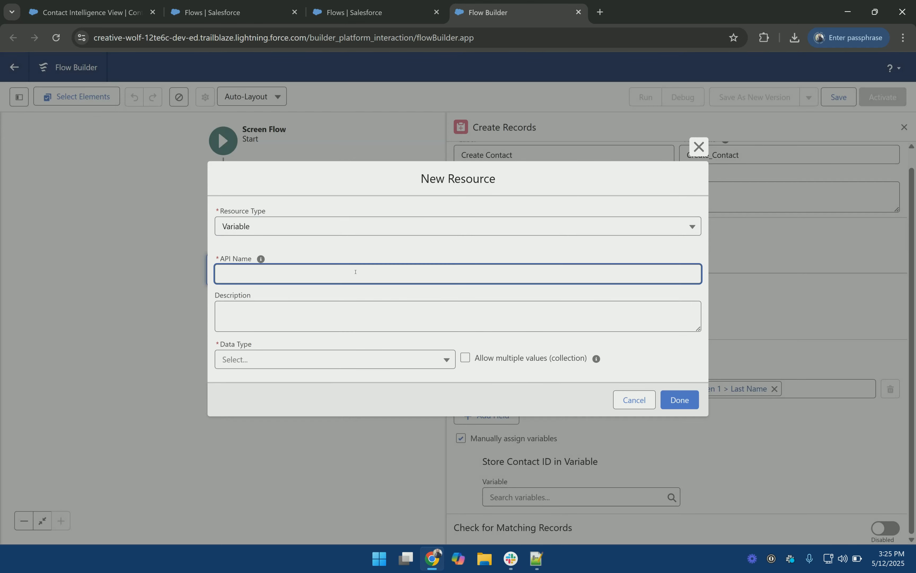
type("new_contact_id")
left_click(369, 362)
left_click(308, 382)
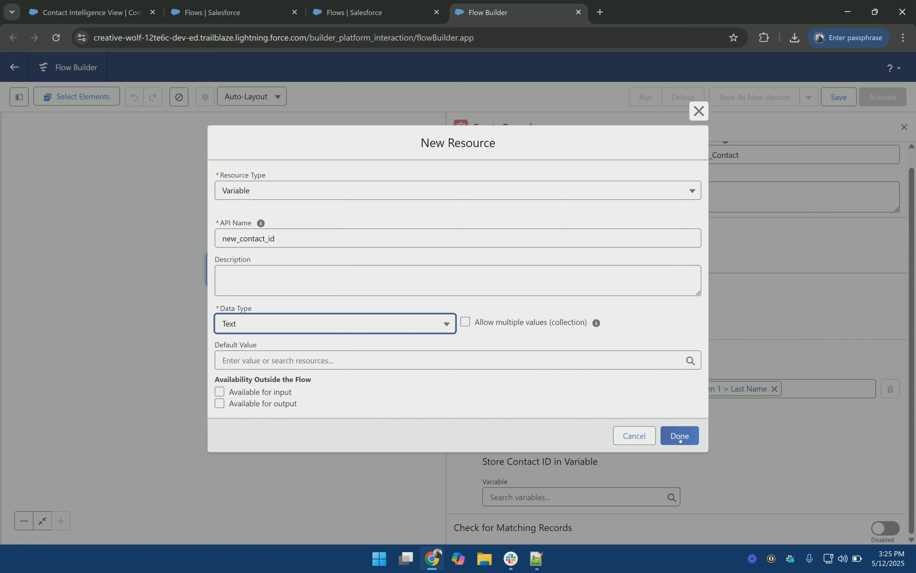
left_click(672, 432)
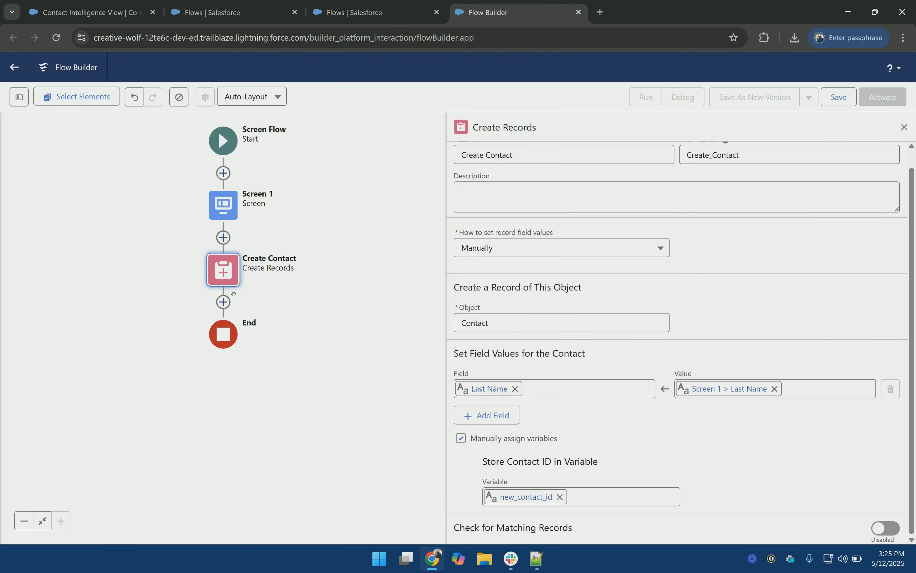
Step: Add a Loop labelled 'file id' after Create Contact, iterating over content_ids
left_click(223, 302)
type("loo")
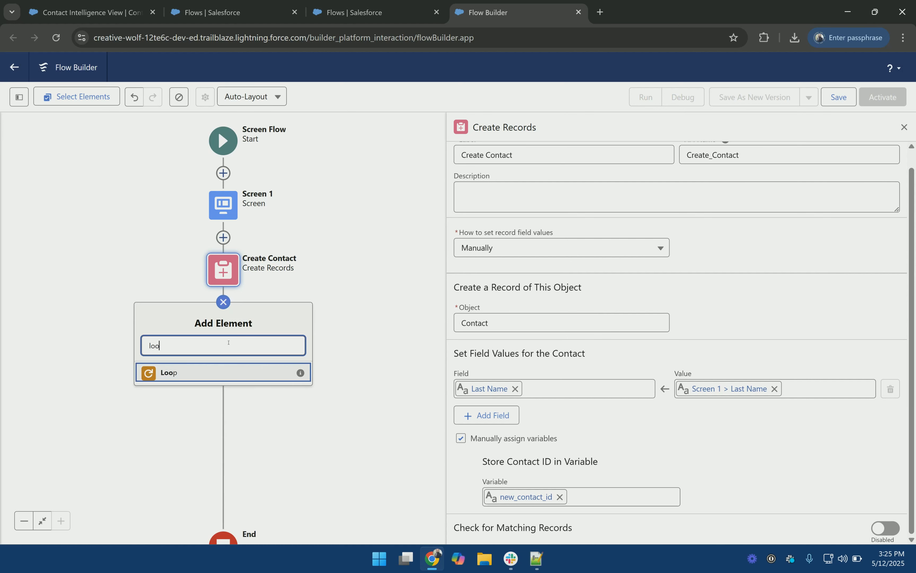
left_click(229, 363)
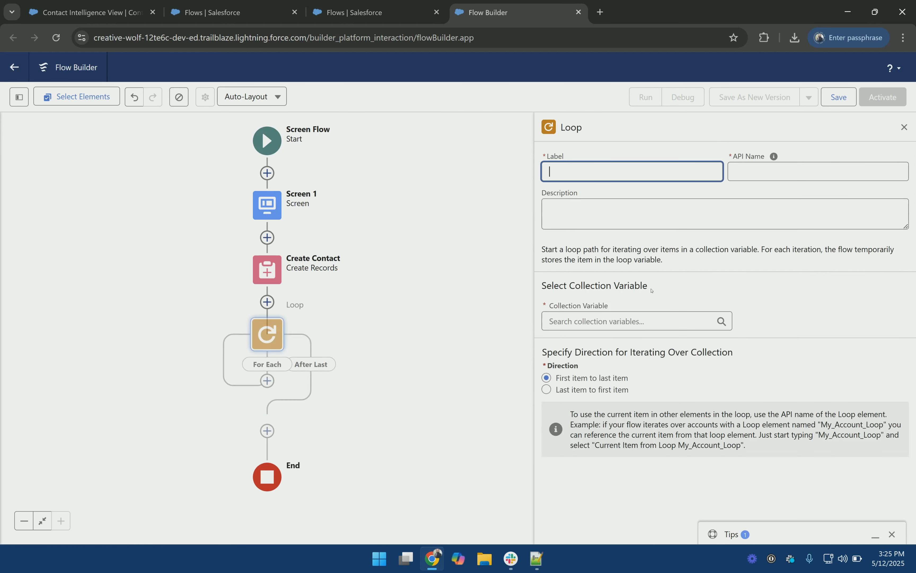
type("file")
type("id")
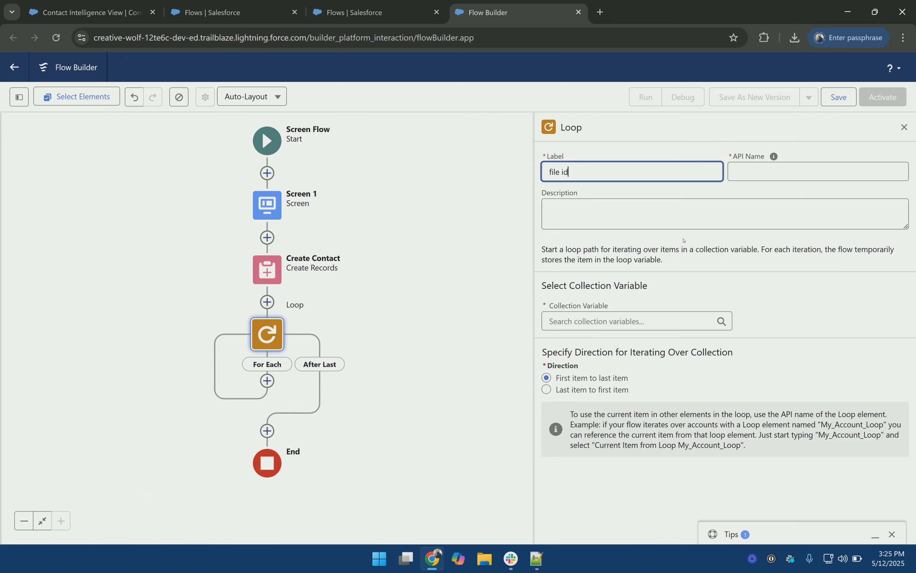
left_click(593, 321)
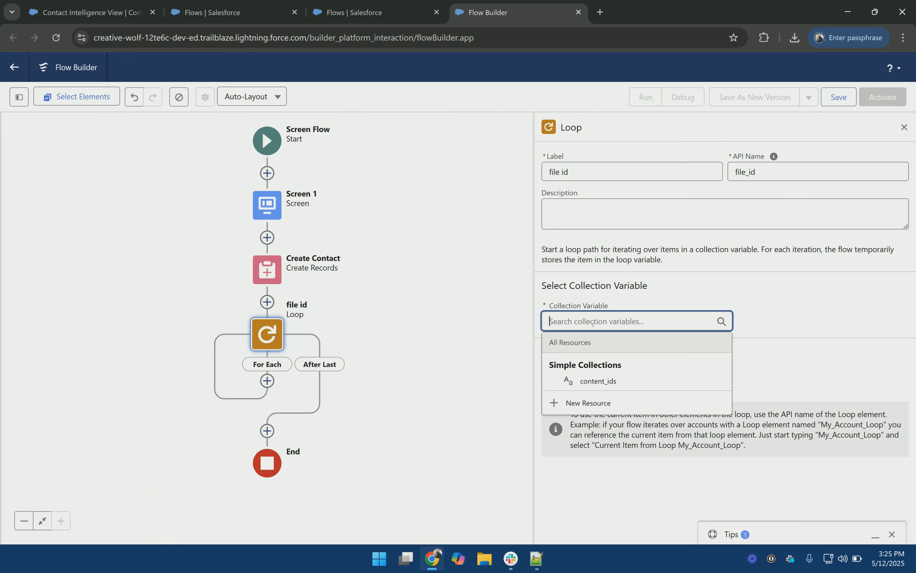
left_click(611, 380)
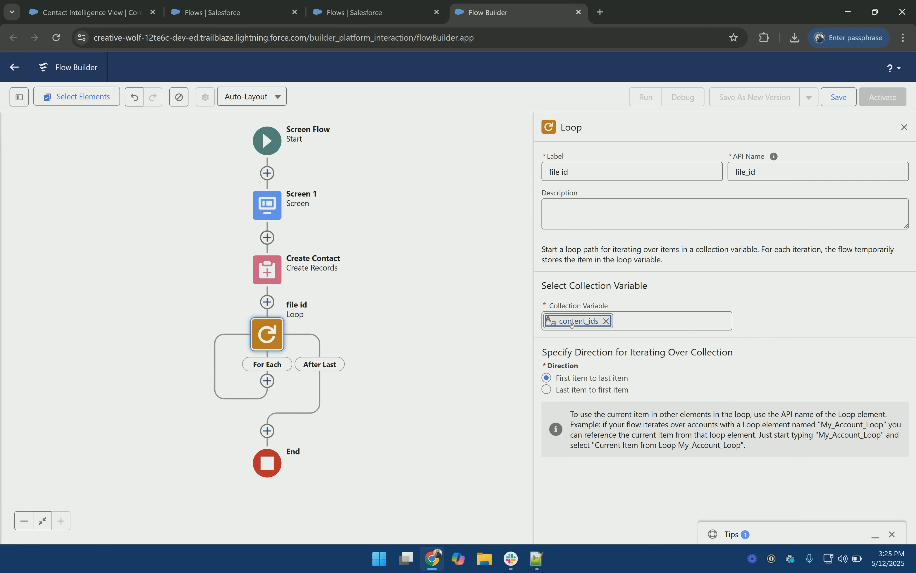
Step: Review Screen 1's File Upload advanced settings, then cancel without changes
left_click(267, 205)
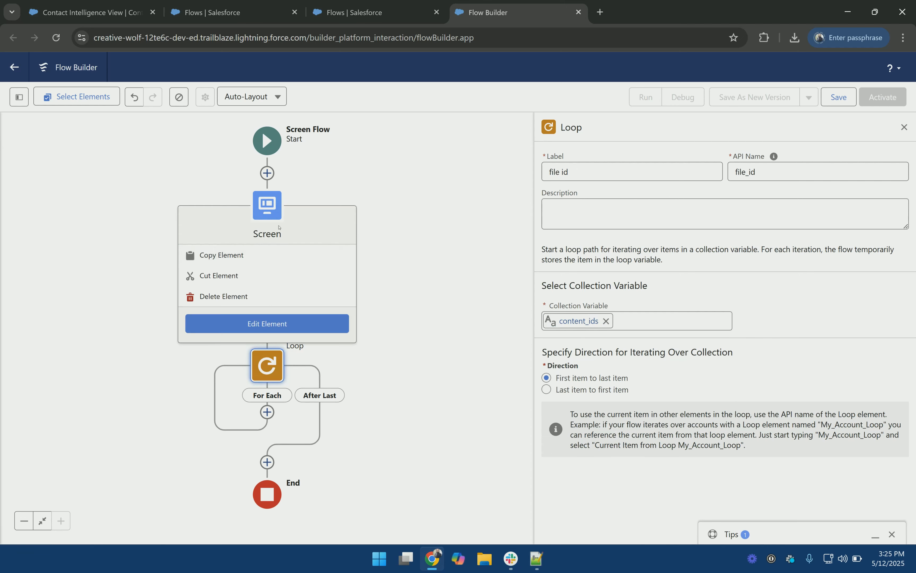
left_click(266, 323)
left_click(426, 250)
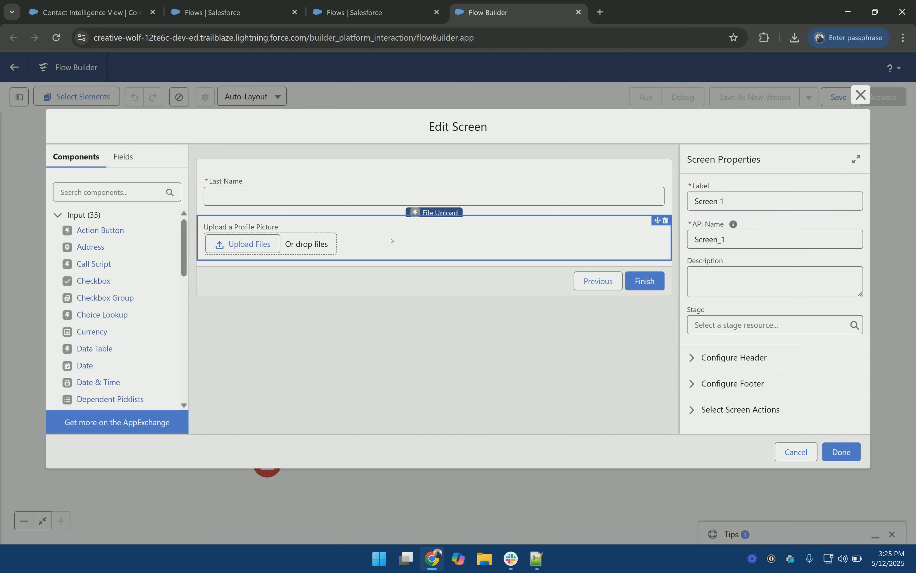
scroll(795, 358, "down", 5)
left_click(720, 421)
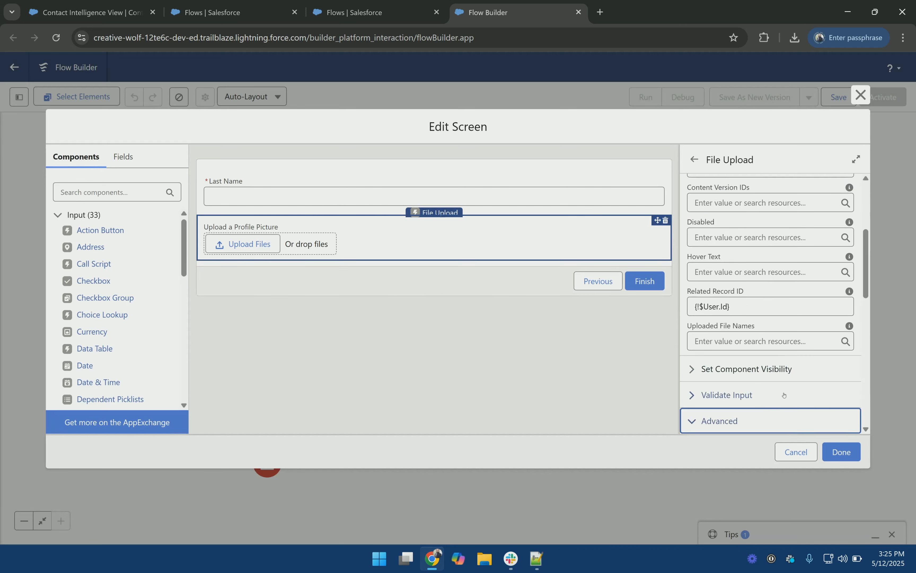
scroll(782, 376, "down", 5)
scroll(763, 303, "up", 2)
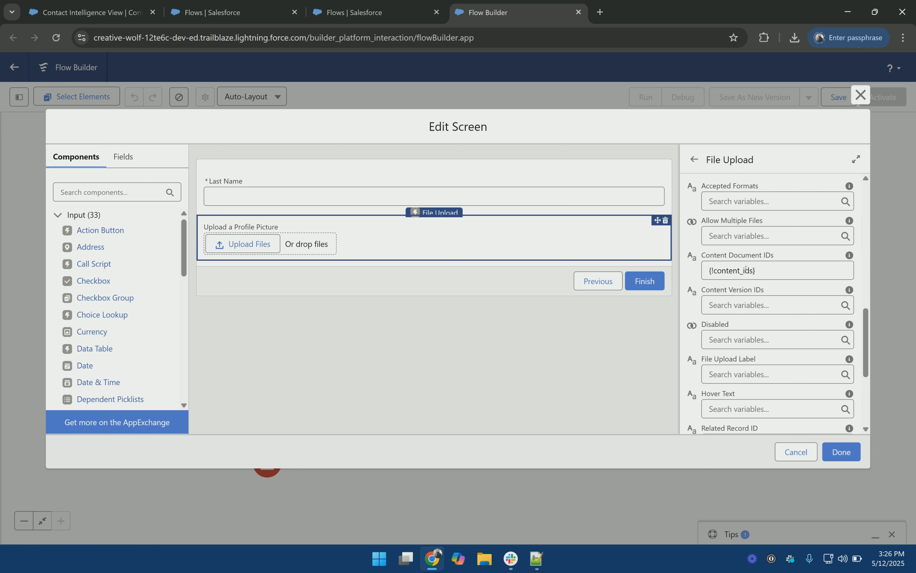
left_click(800, 451)
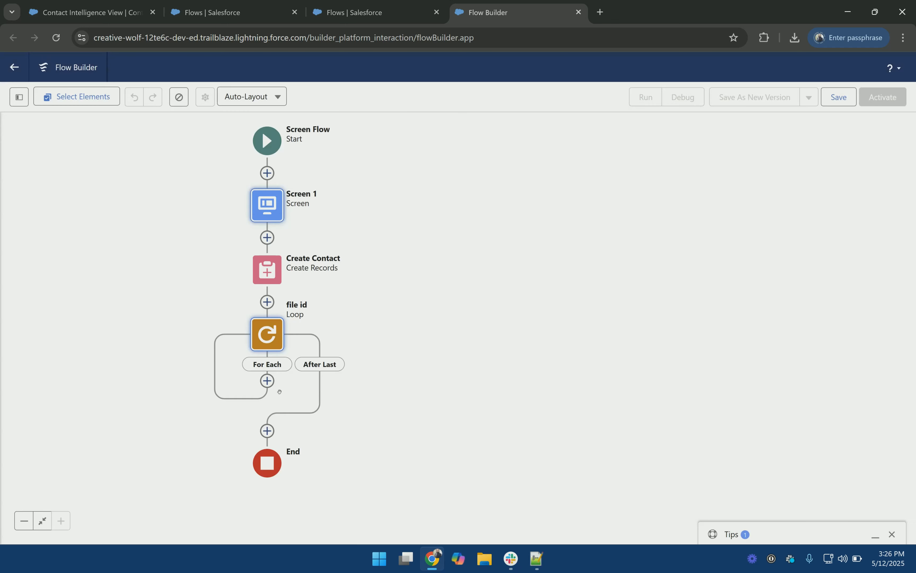
Step: Add a Create Records element inside the loop that manually creates a Content Document Link
left_click(268, 381)
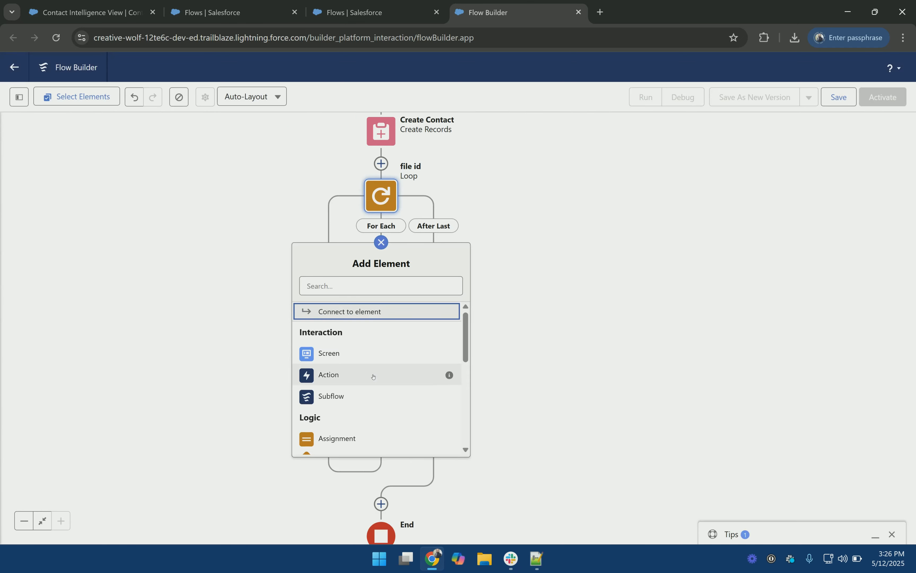
scroll(373, 377, "down", 2)
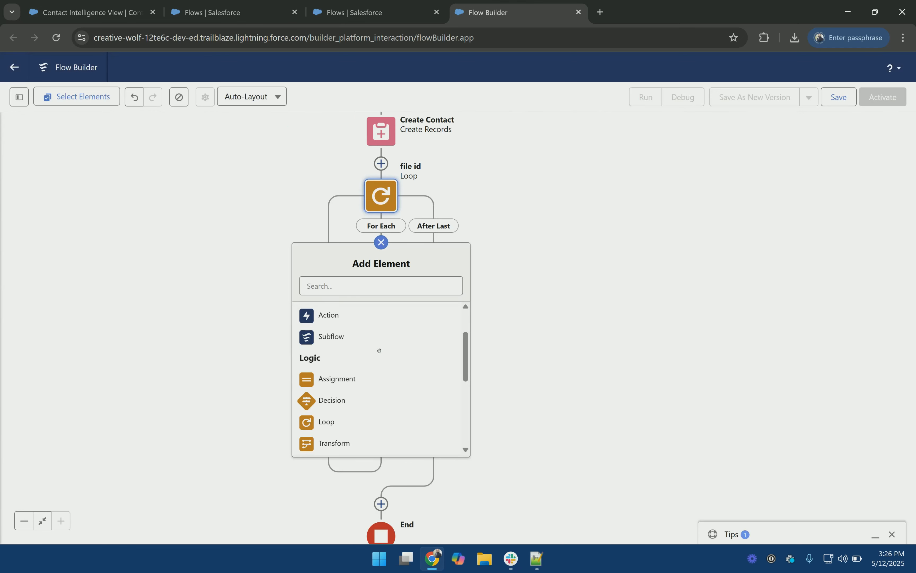
left_click(362, 286)
type("create")
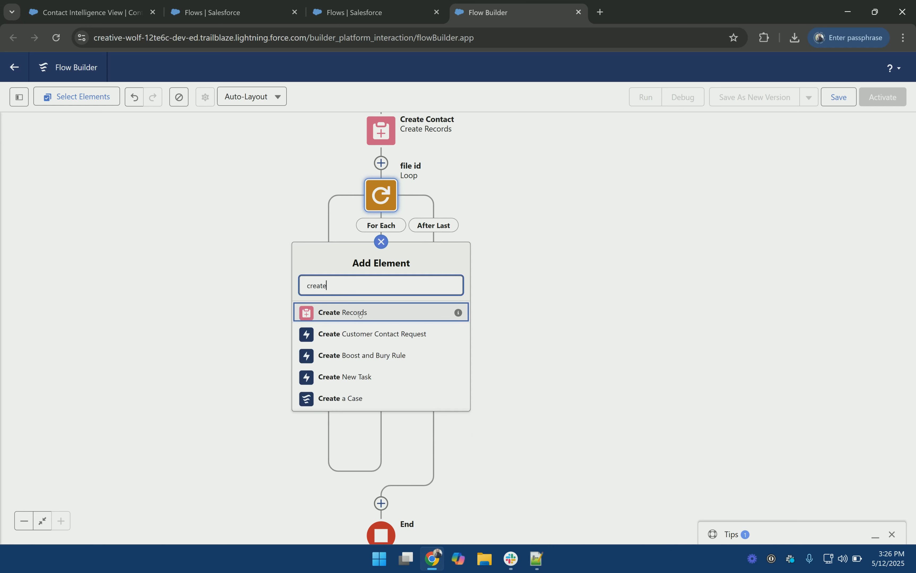
left_click(360, 315)
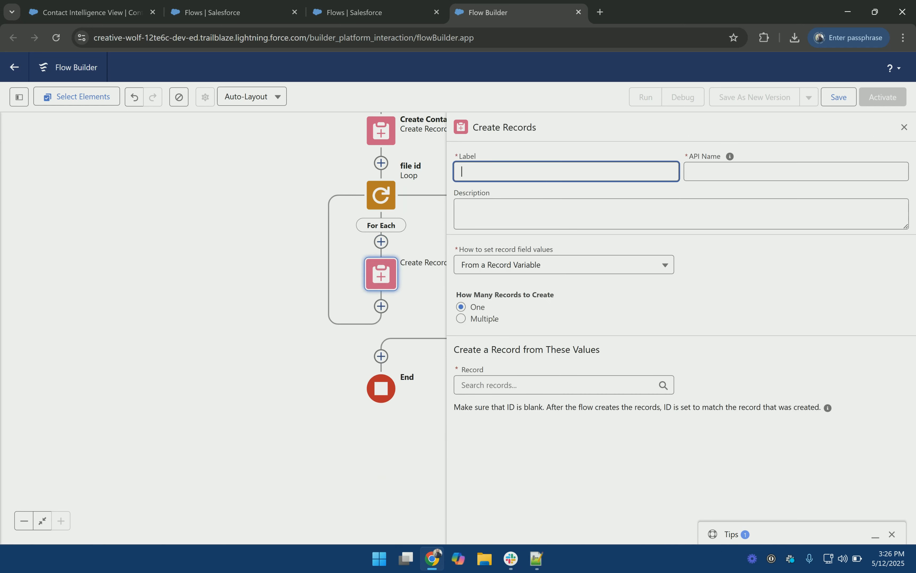
left_click(537, 271)
left_click(535, 304)
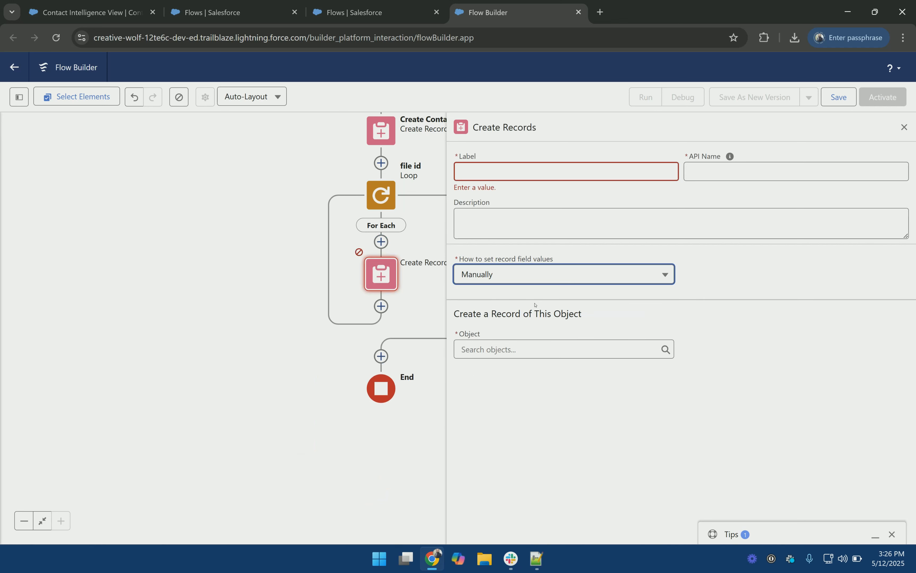
left_click(533, 347)
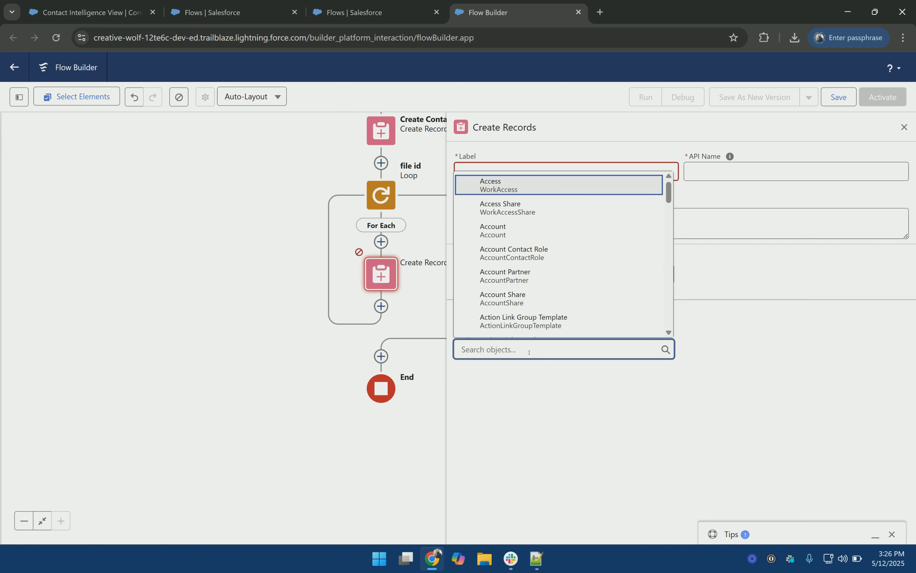
type("contentdocu")
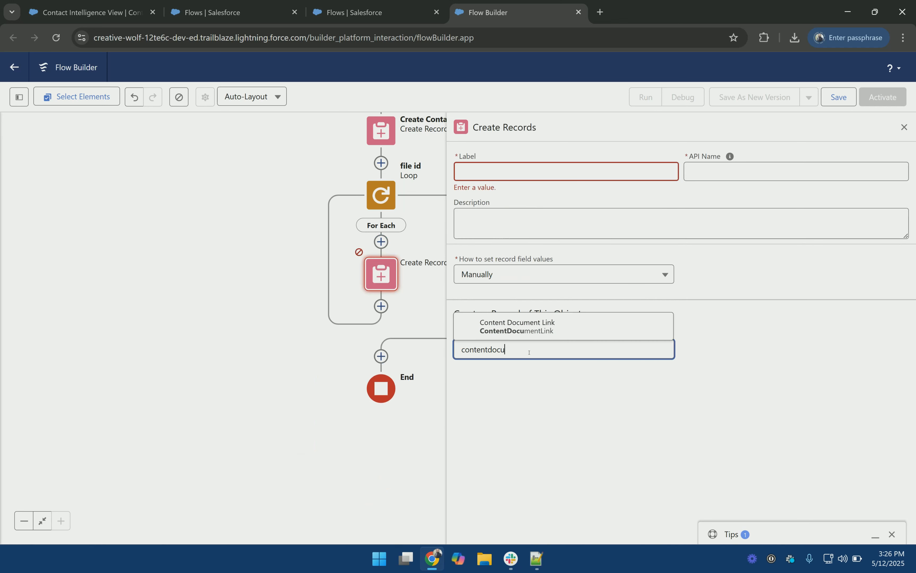
left_click(517, 326)
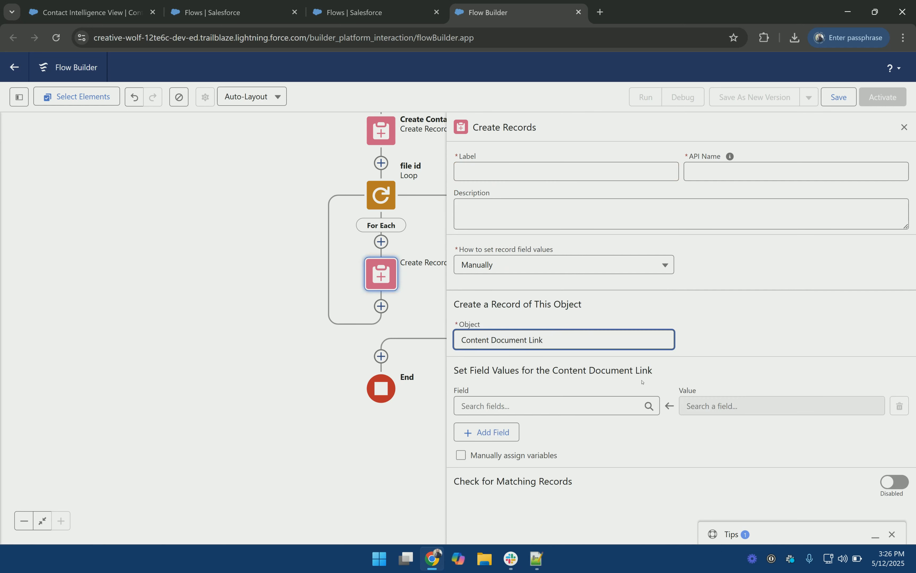
Step: Map ContentDocument ID to the loop's file id and Linked Entity ID to new_contact_id
left_click(563, 408)
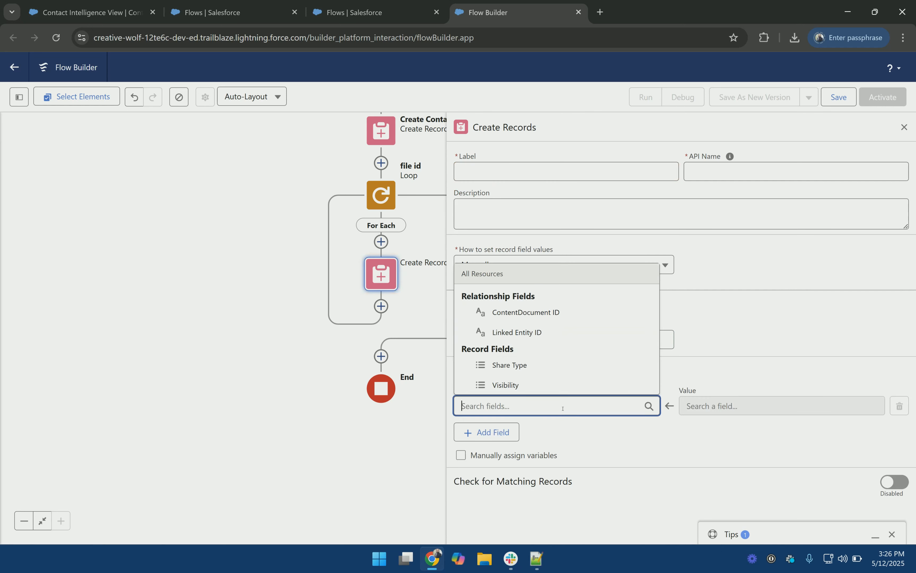
left_click(576, 318)
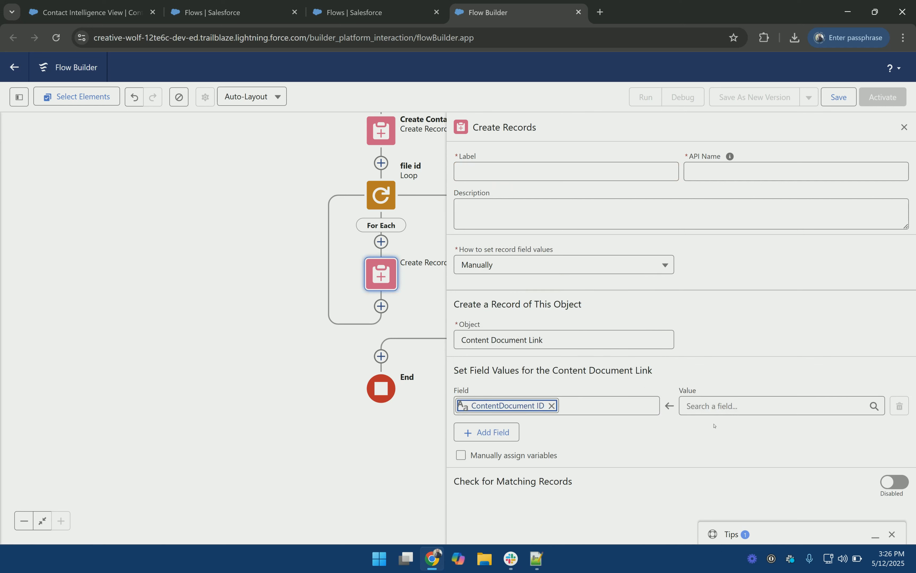
left_click(781, 406)
type("file")
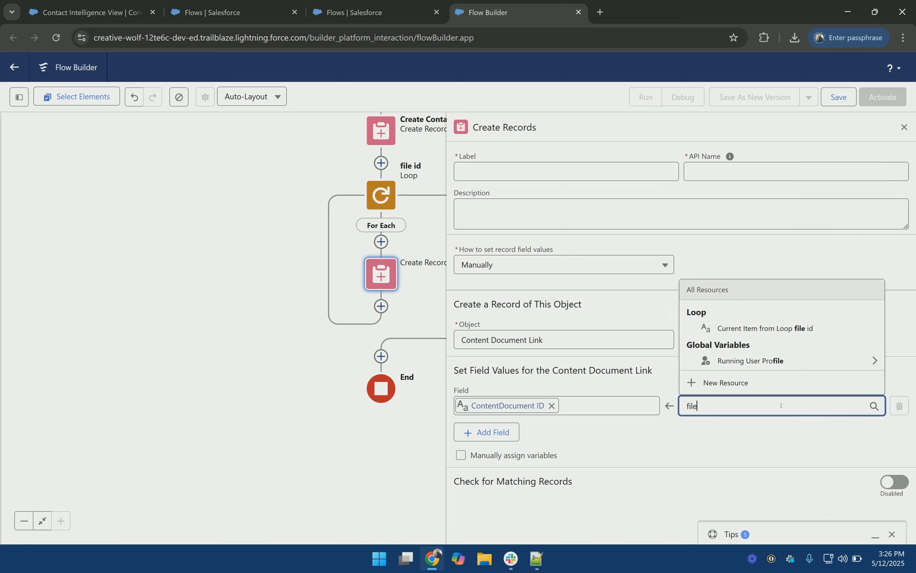
left_click(797, 322)
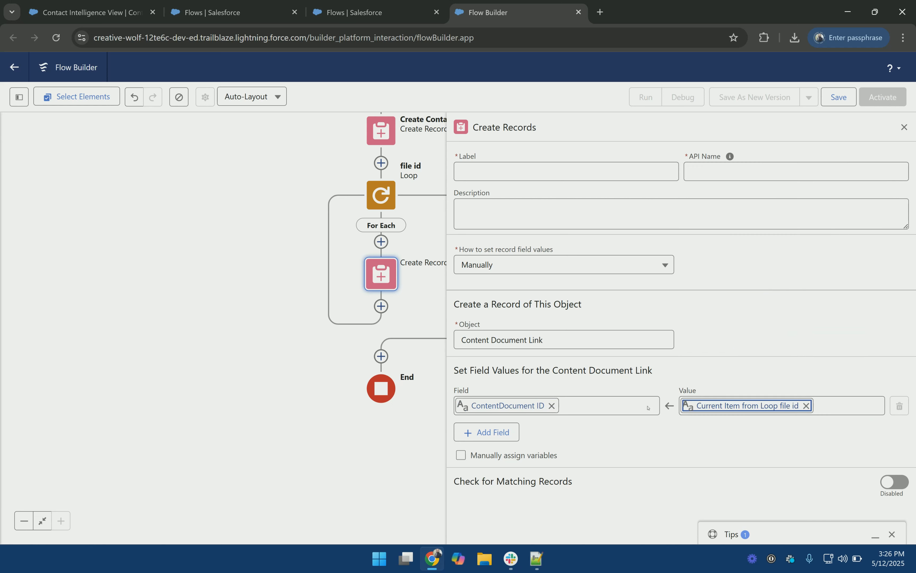
left_click(487, 432)
left_click(541, 442)
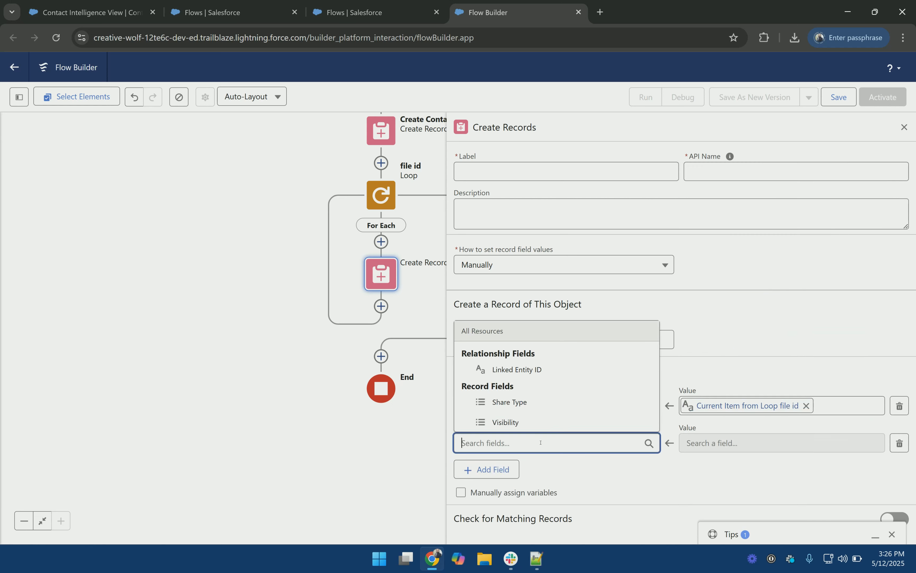
left_click(539, 374)
left_click(747, 446)
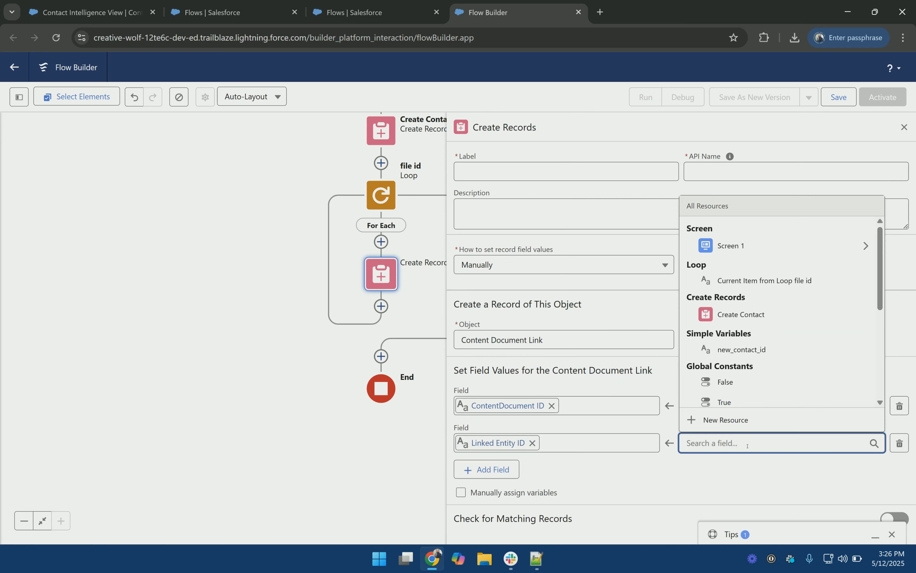
left_click(754, 350)
Step: Label the element Create CDL and save the flow
left_click(593, 172)
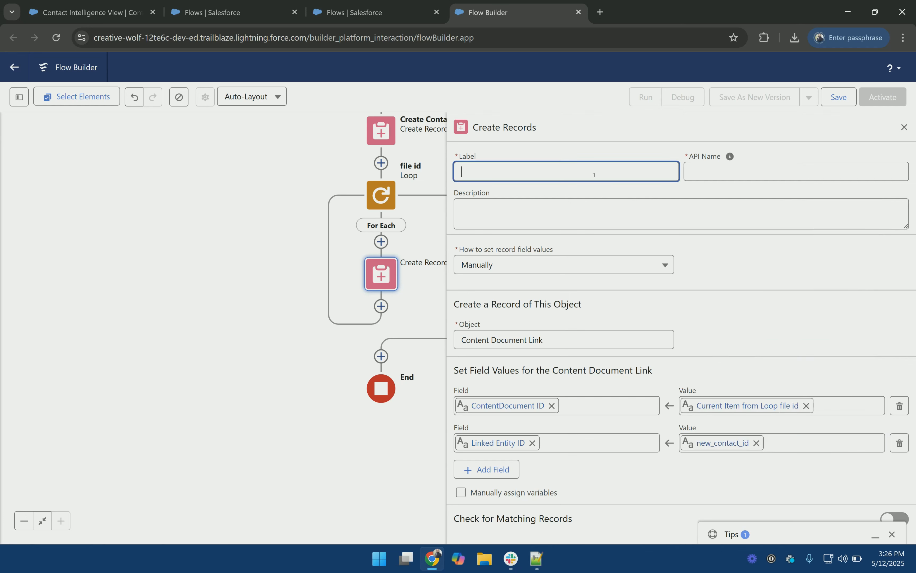
type("Create CDL")
key("Tab")
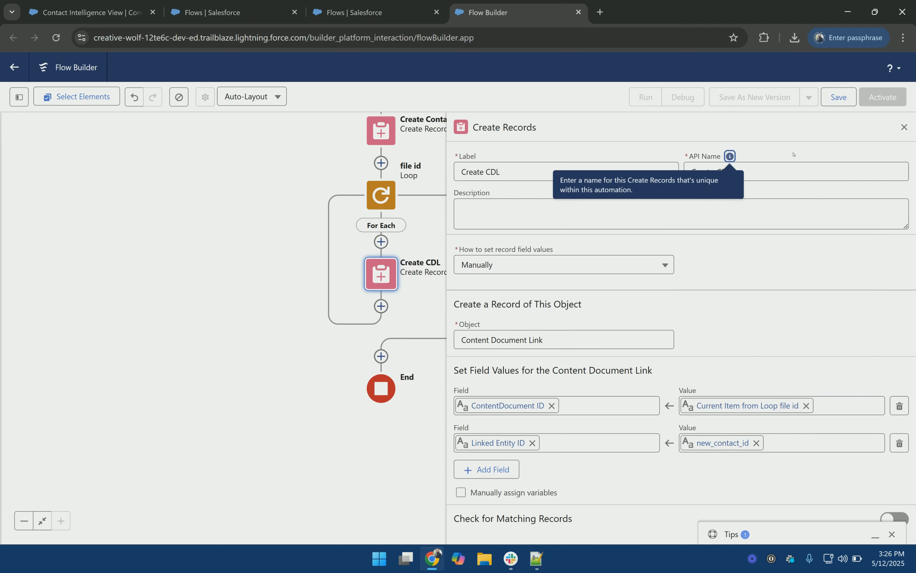
left_click(839, 97)
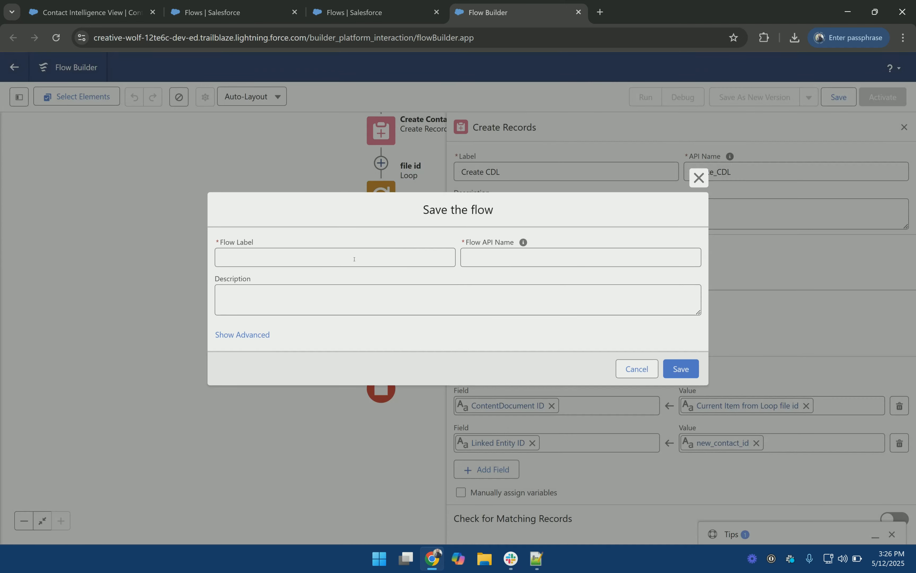
Step: Save the flow with the label 'Create Contact and Upload File From Single Screen'
left_click(354, 259)
type("Crea")
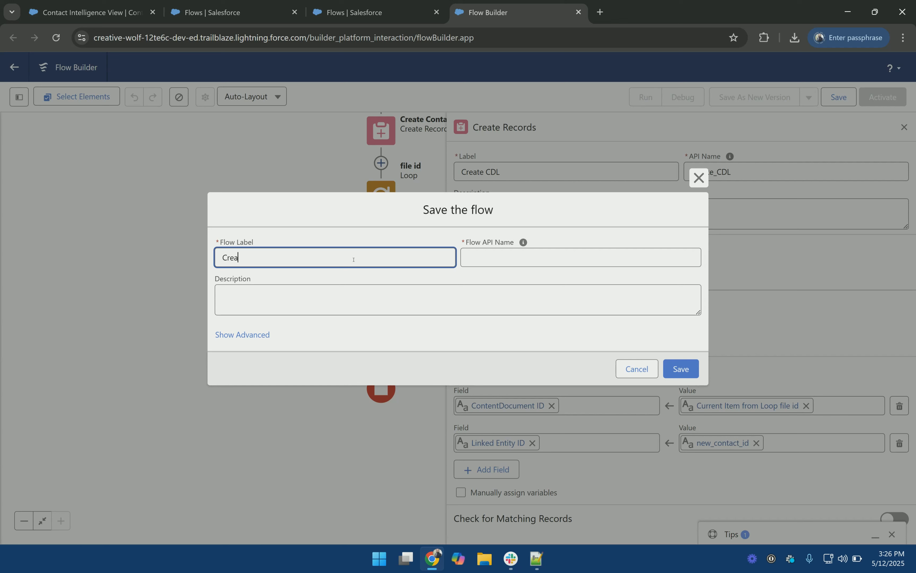
type("te Contact and Upload File From Single ")
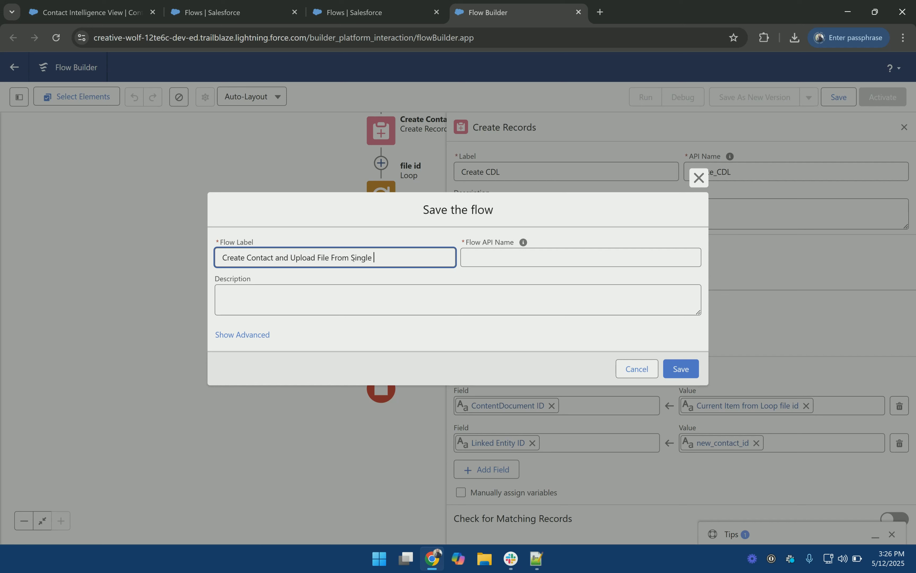
type("Screen")
key("Tab")
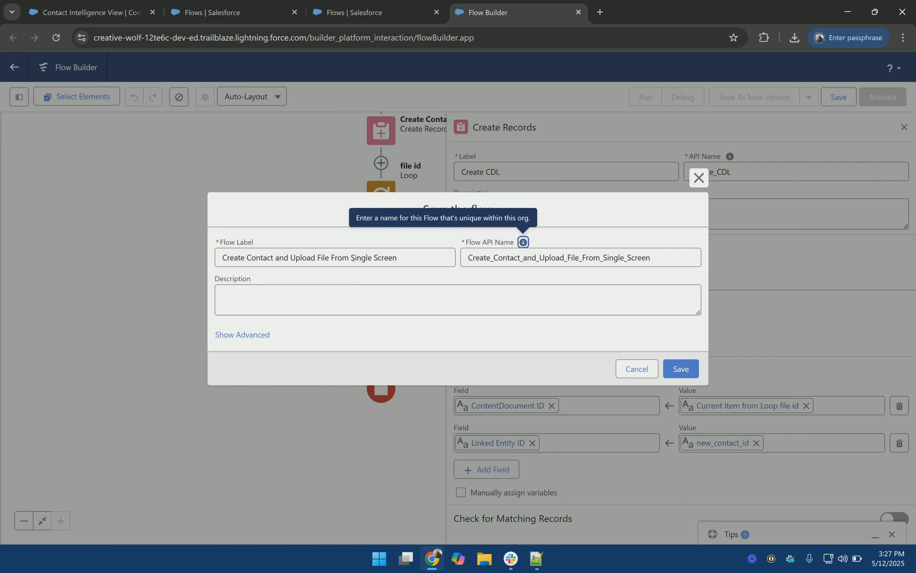
left_click(681, 370)
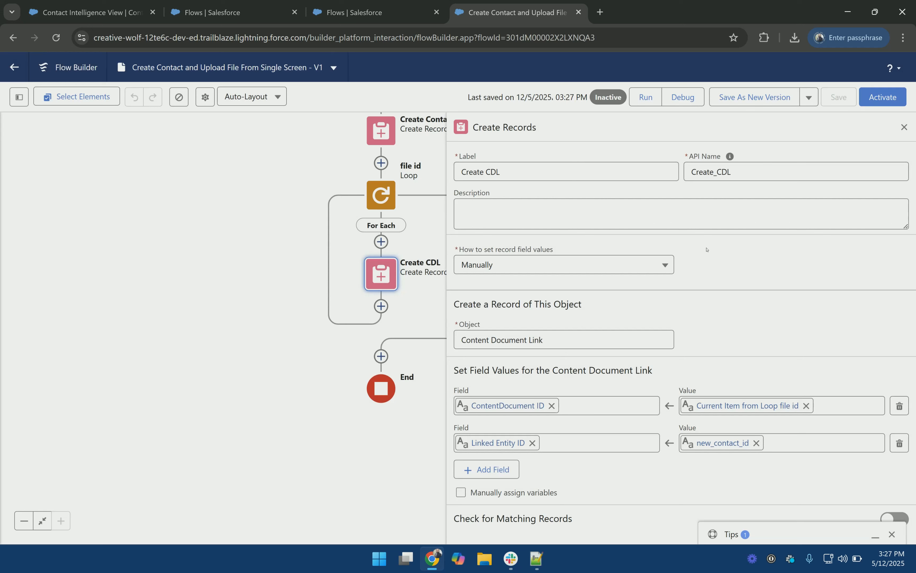
Step: Start a debug run and enter a test contact's last name
left_click(688, 99)
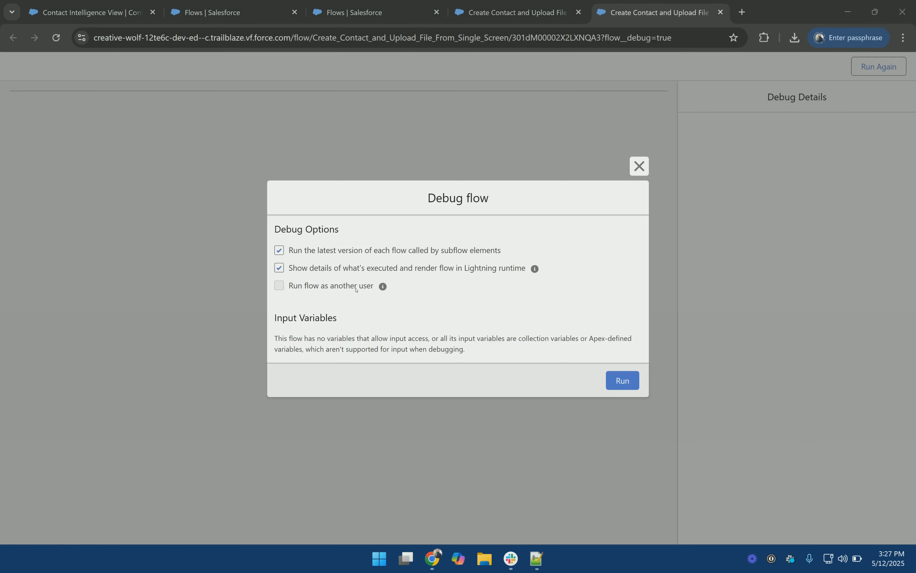
left_click(621, 381)
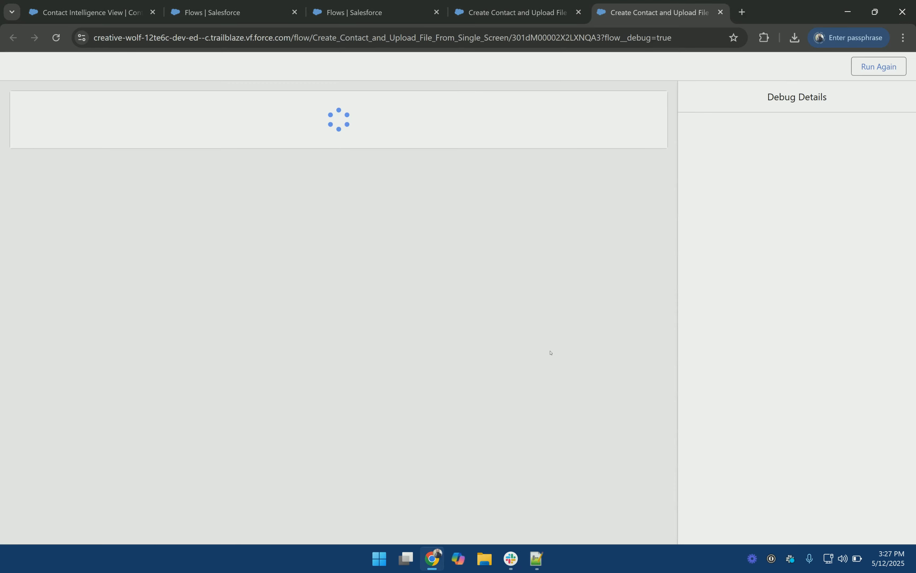
left_click(330, 118)
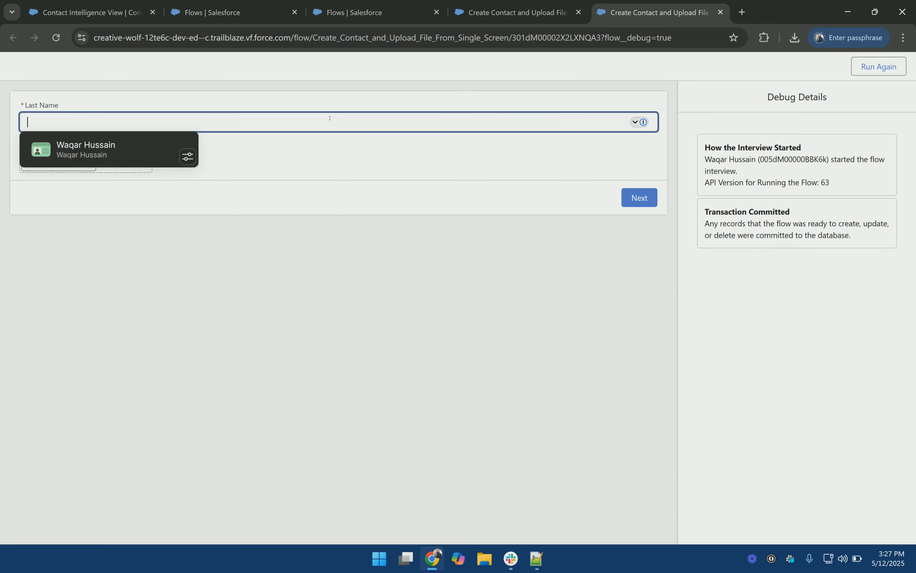
type("Tes")
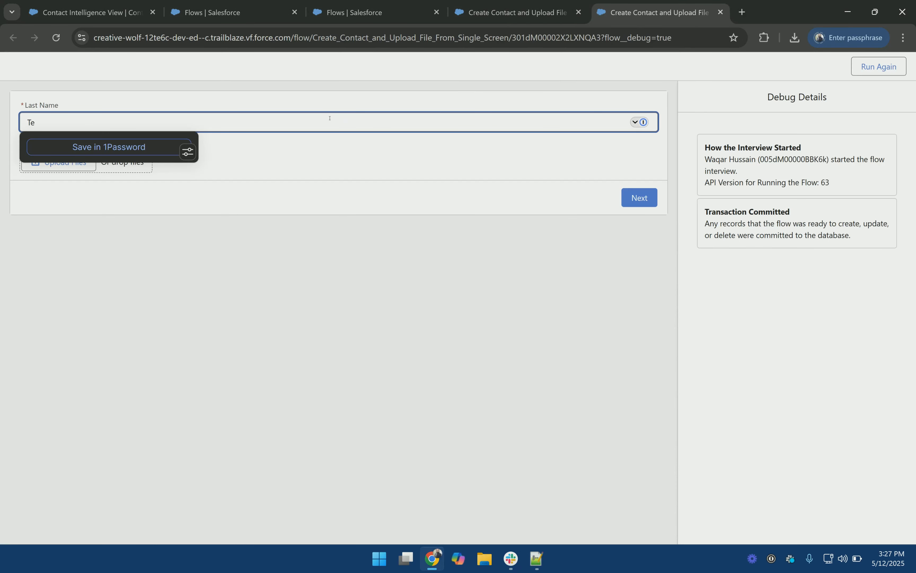
key("BackSpace")
key("BackSpace")
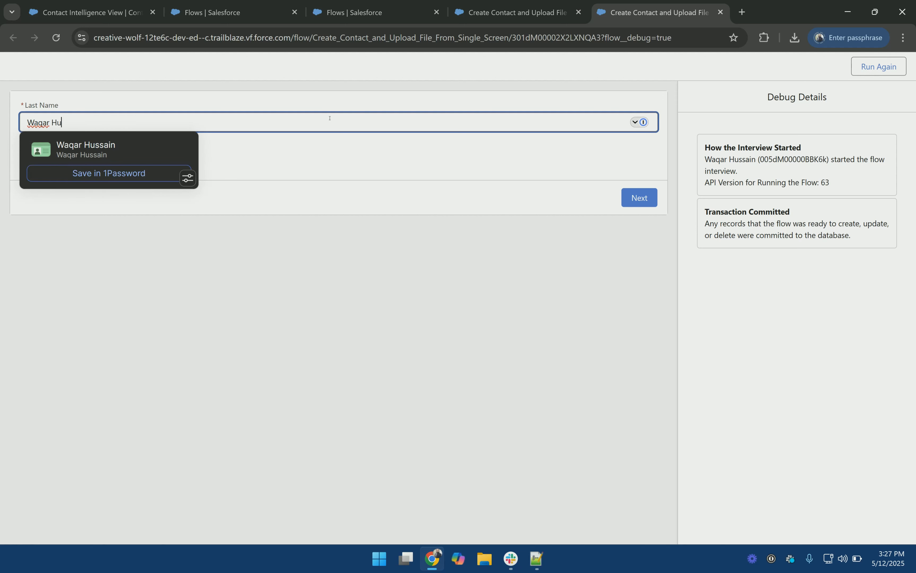
key("Tab")
Step: Upload the pexels-sulimansallehi-1704488 photo, finish the run, and copy the new contact's ID
key("Return")
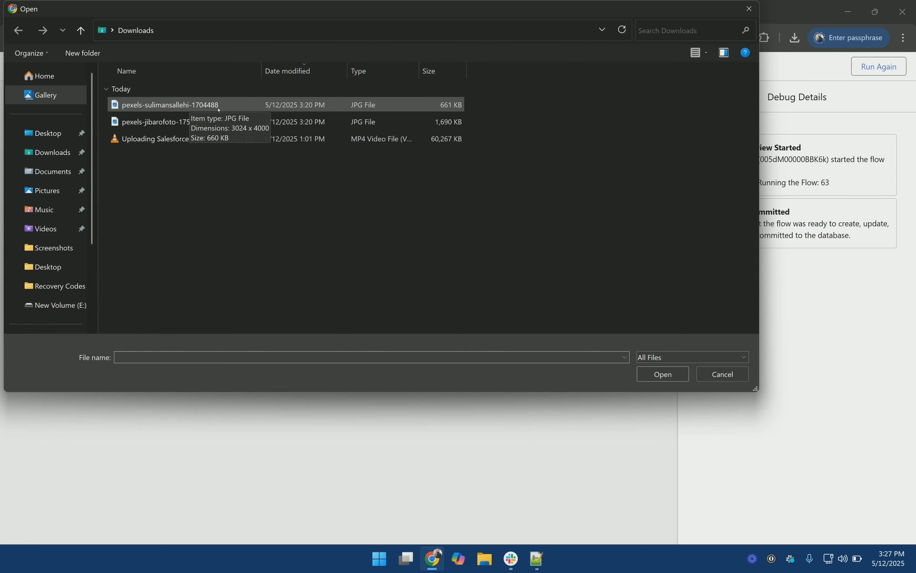
double_click(154, 107)
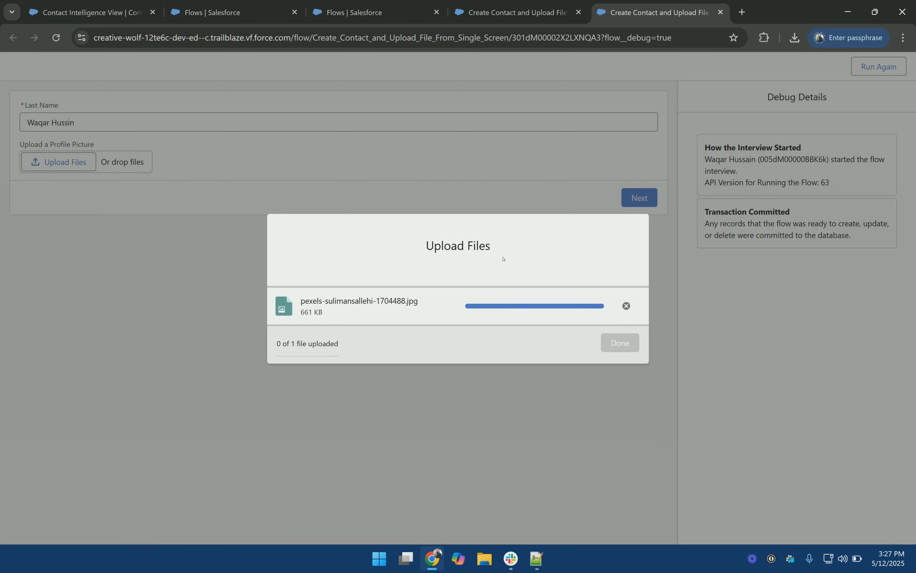
left_click(626, 346)
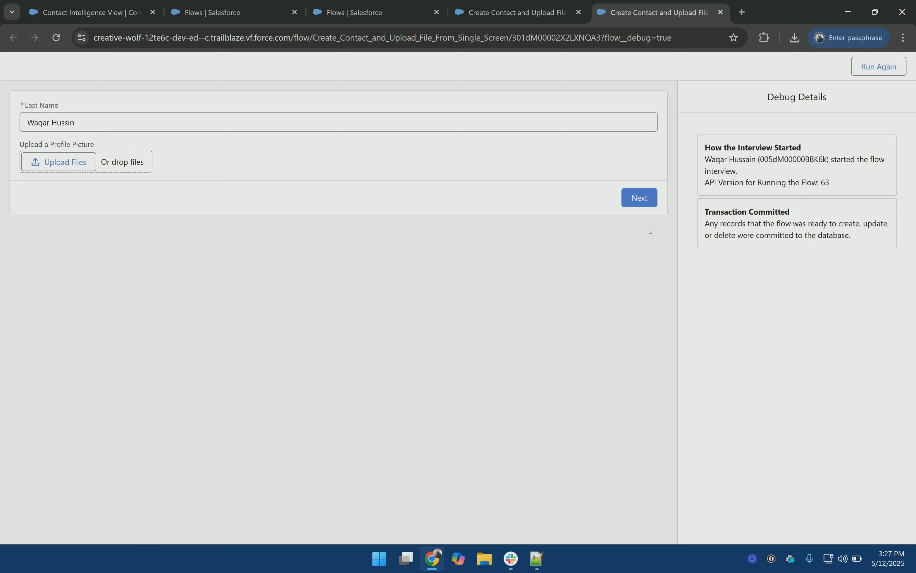
left_click(639, 198)
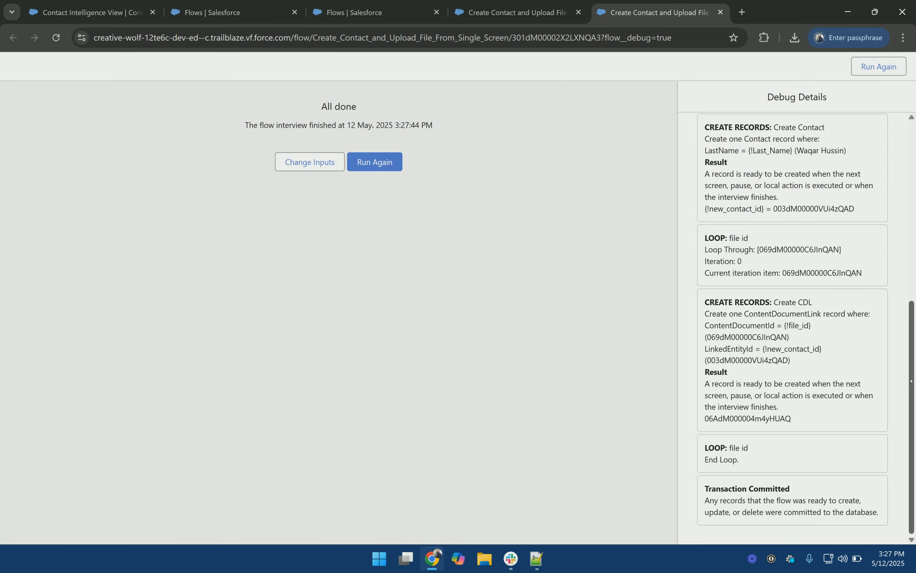
double_click(826, 209)
key("ctrl+c")
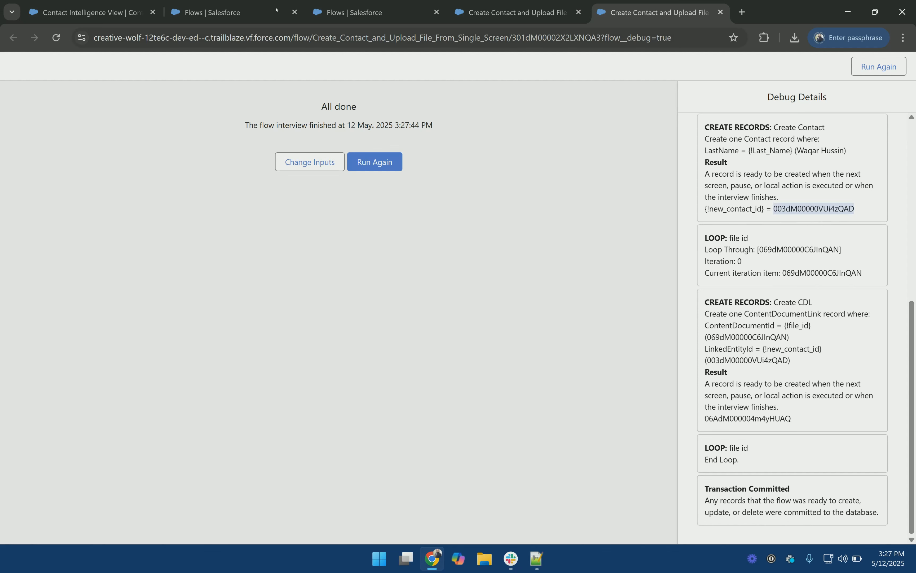
left_click(87, 12)
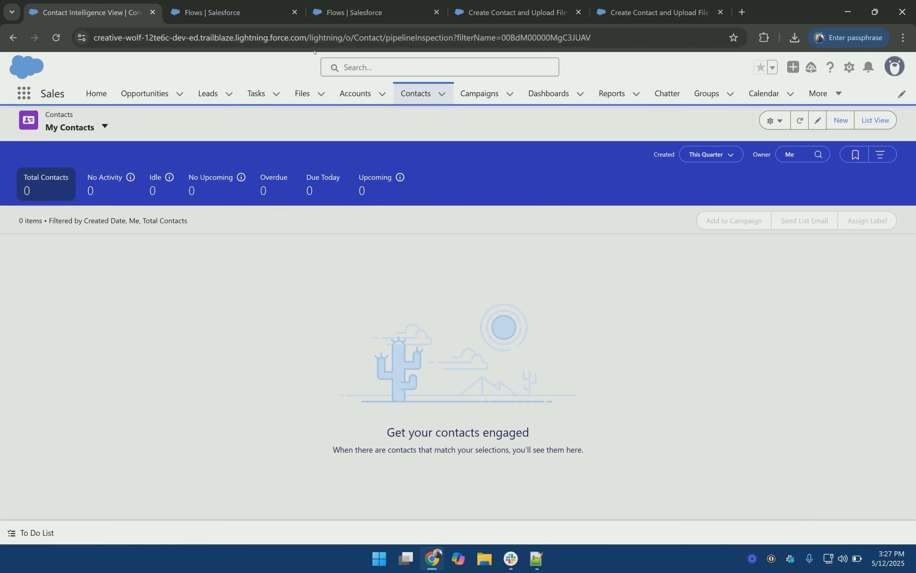
Step: Open the new Contact's record page by its pasted ID and preview the attached pexels-sulimansallehi-1704488 photo
double_click(353, 37)
key("shift+End")
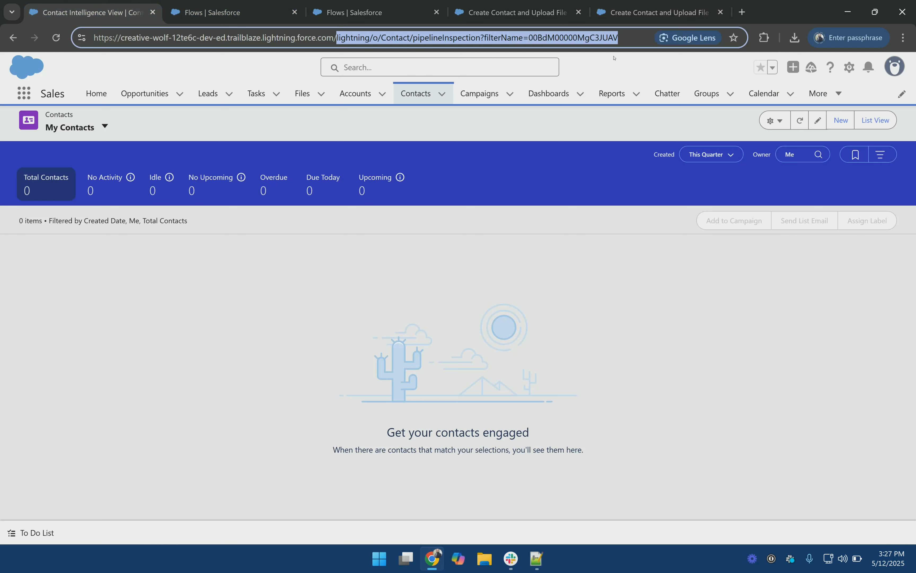
key("ctrl+v")
key("Return")
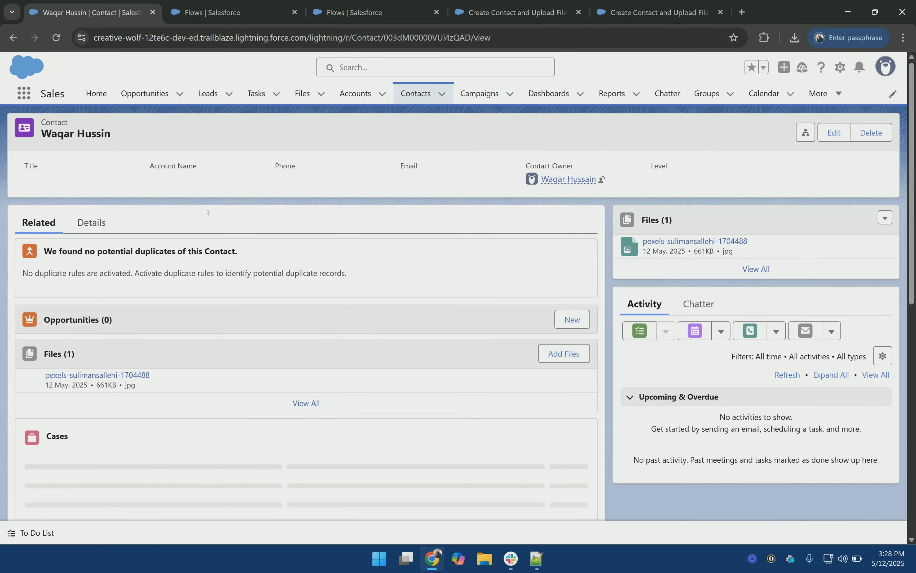
left_click(703, 242)
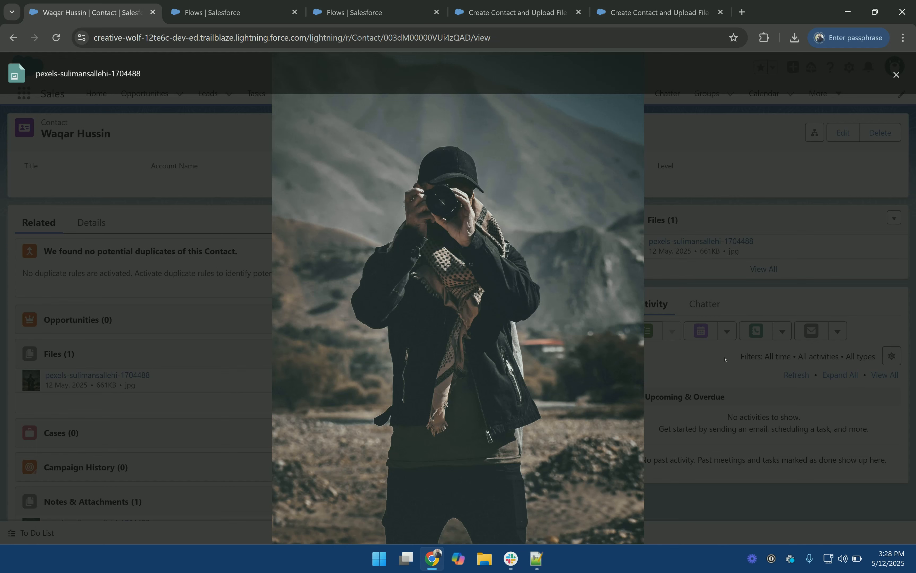
key("Escape")
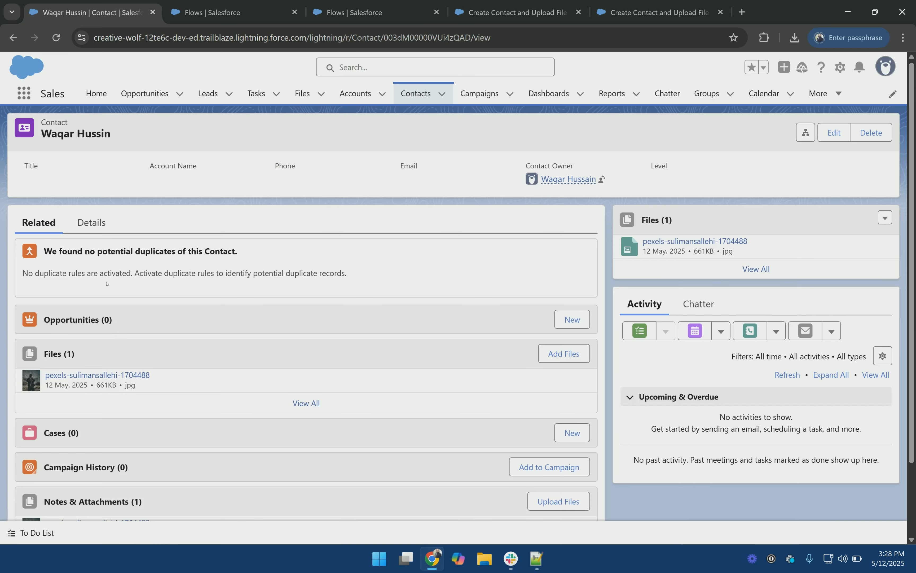